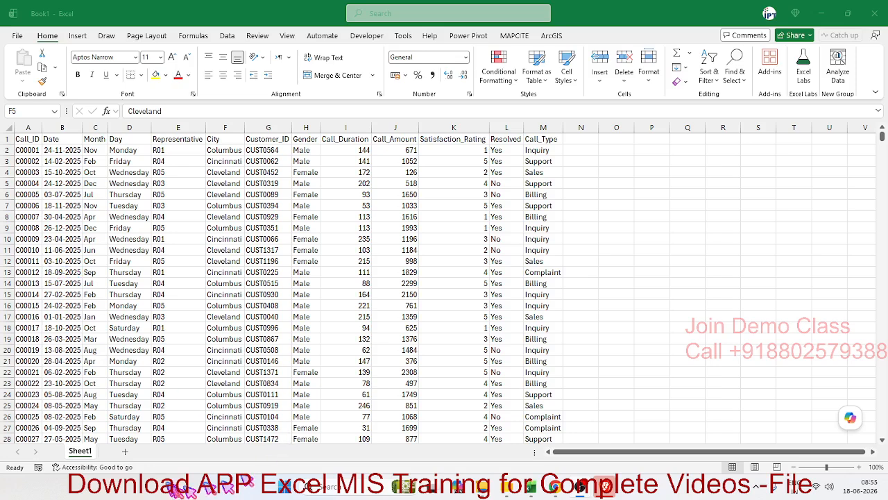
# Rename the Sheet1 worksheet as Data
pyautogui.click(82, 453)
pyautogui.doubleClick(82, 451)
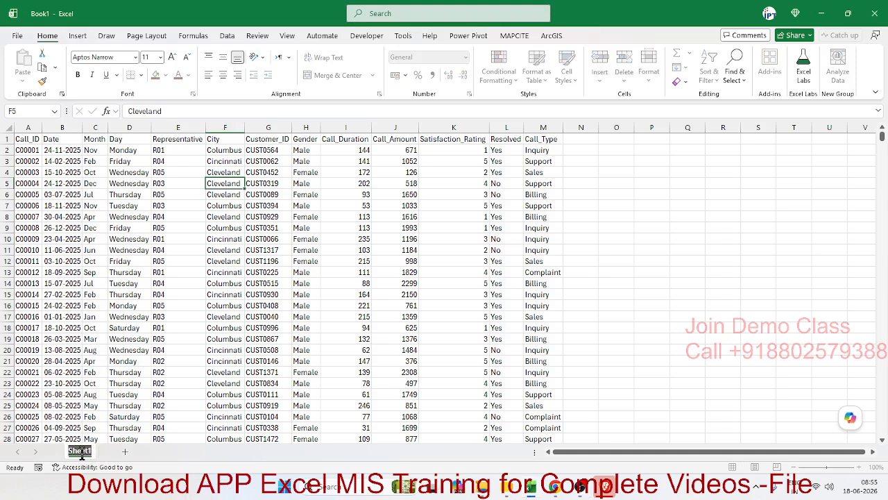
pyautogui.write('Data')
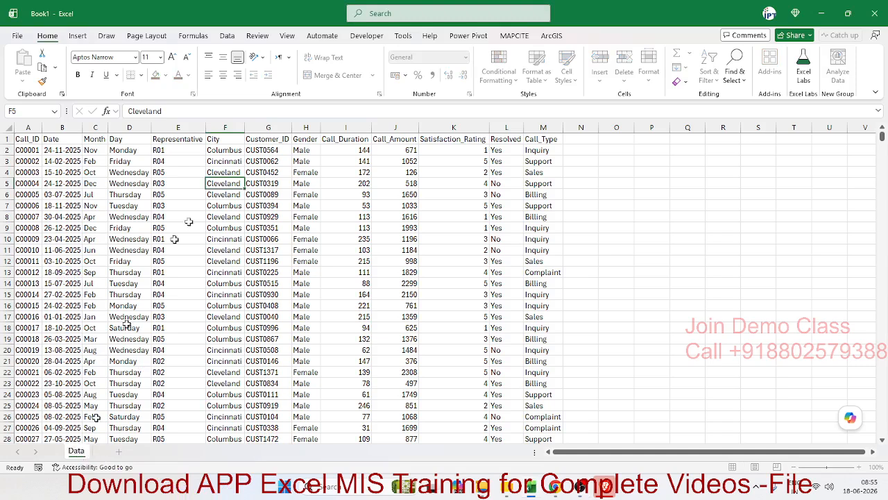
pyautogui.click(193, 215)
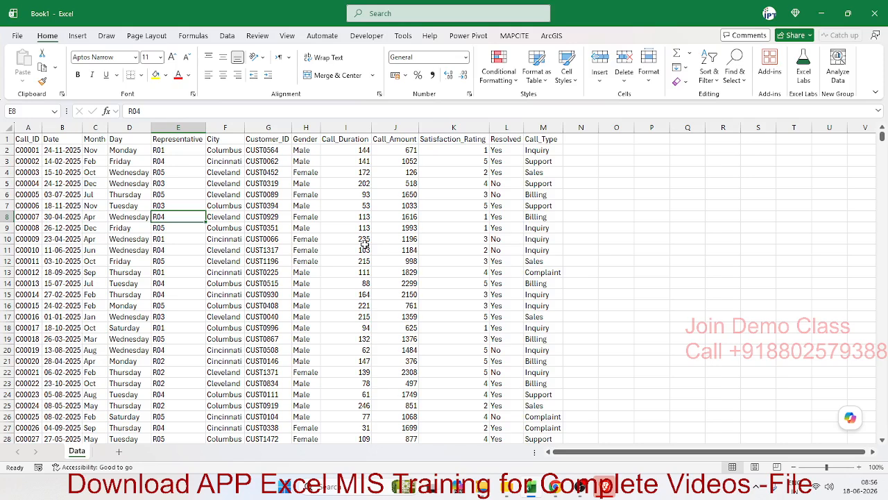
# Select the Call_ID header cell A1 in the call data table
pyautogui.click(297, 151)
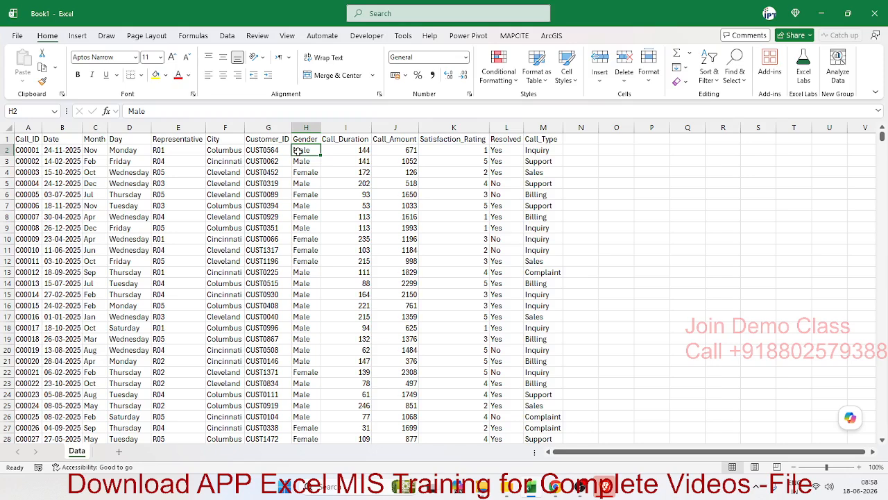
pyautogui.click(36, 138)
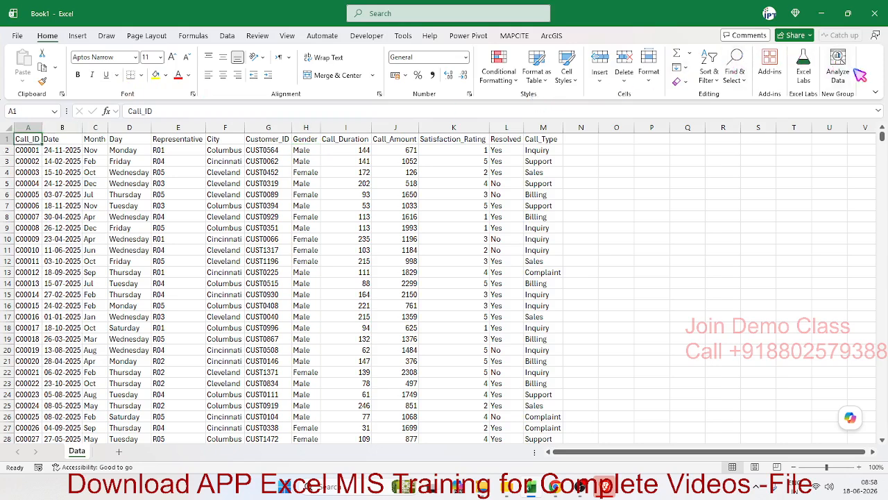
pyautogui.press('ctrl')
pyautogui.press('ctrl')
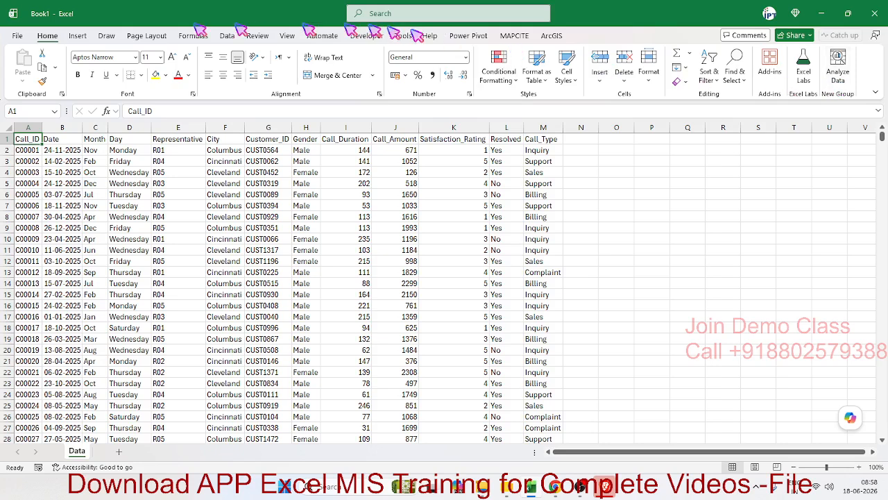
# Open the ribbon customization options and list All Commands as the source of available commands
pyautogui.click(28, 39)
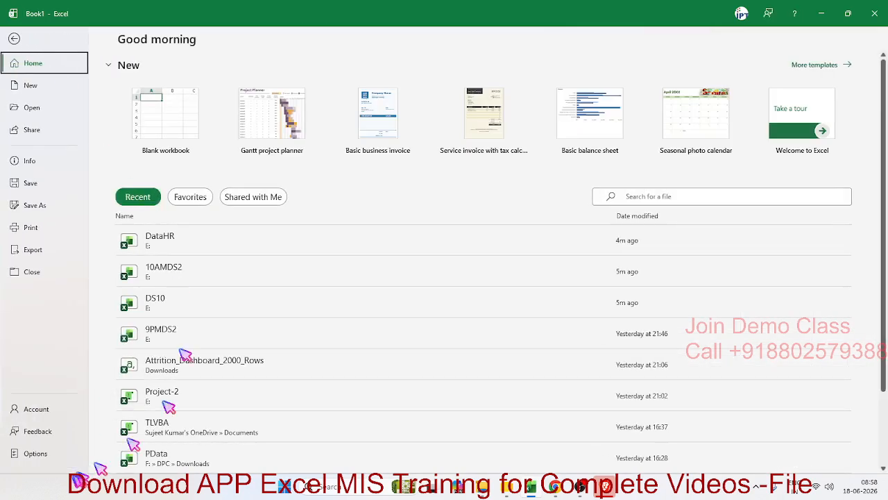
pyautogui.click(57, 461)
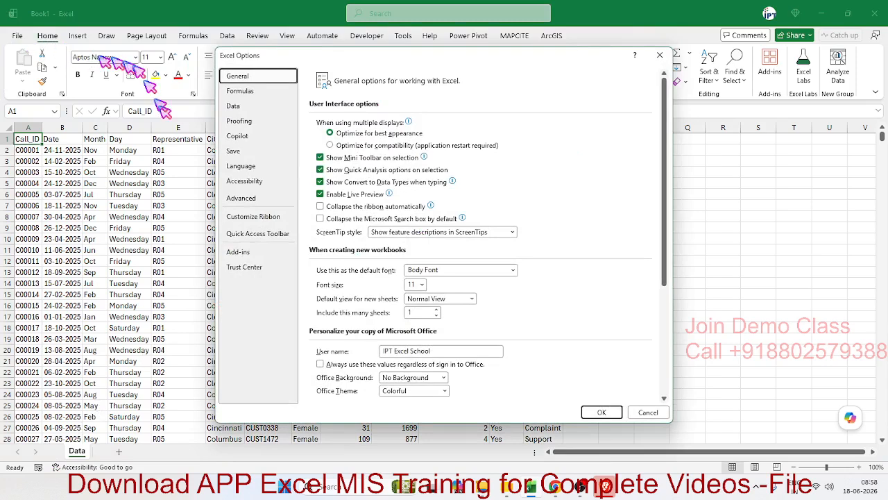
pyautogui.click(238, 220)
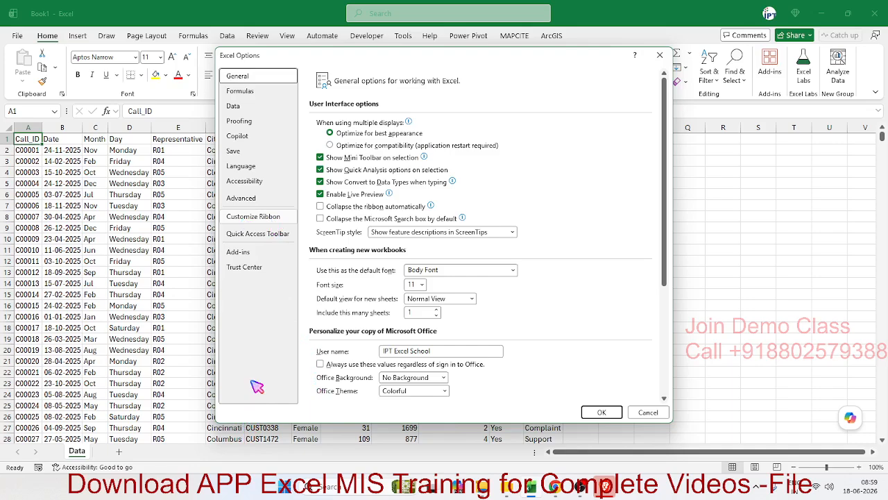
pyautogui.click(254, 217)
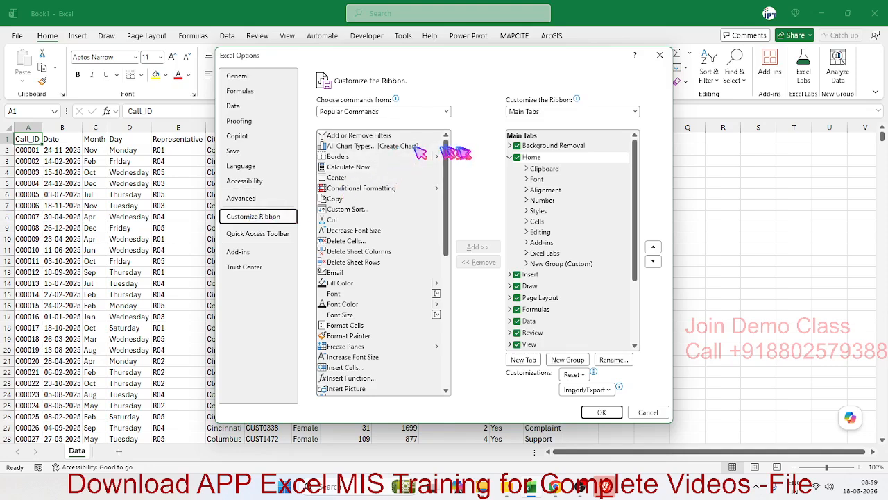
pyautogui.click(377, 113)
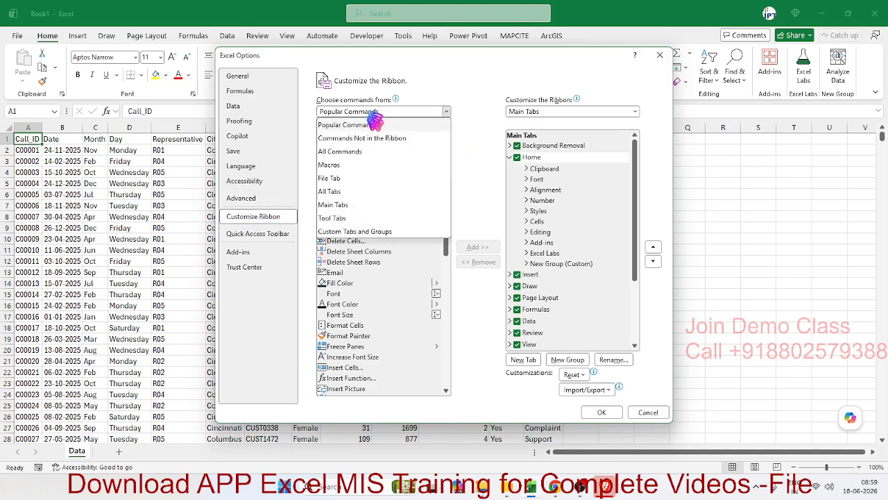
pyautogui.click(360, 152)
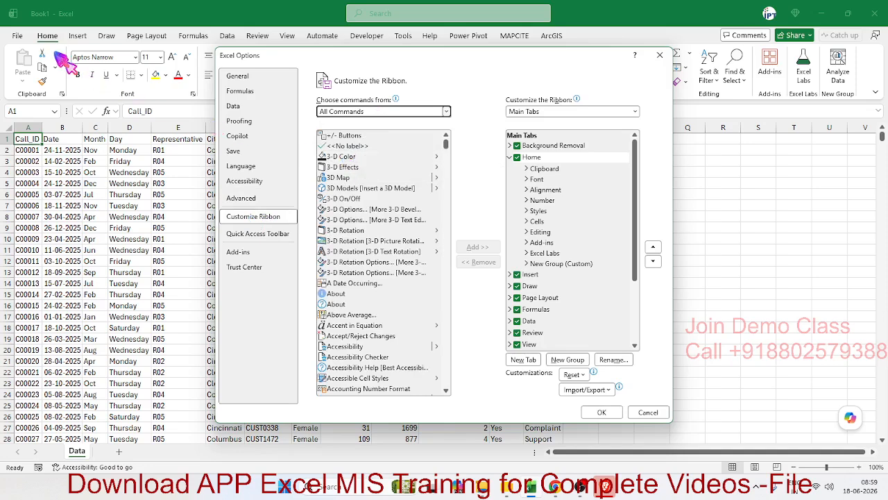
# Find the Analyze Data command in the list of all commands and select it
pyautogui.scroll(-4, 347, 219)
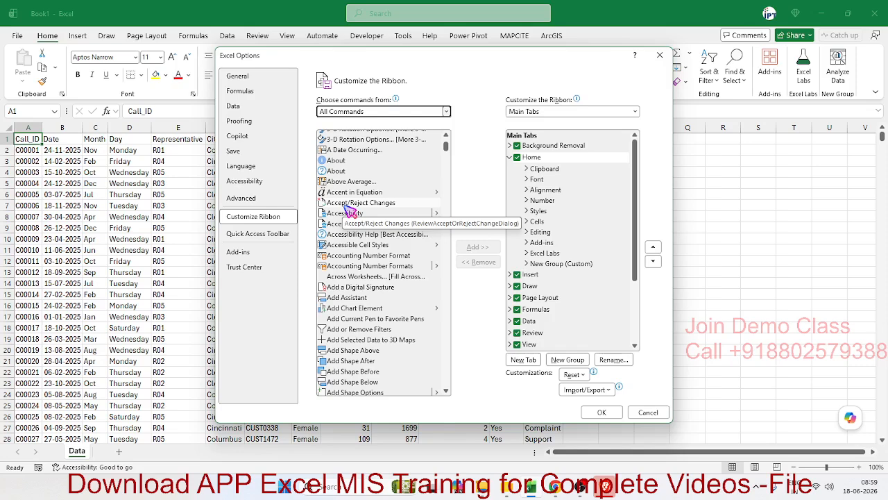
pyautogui.scroll(-12, 389, 222)
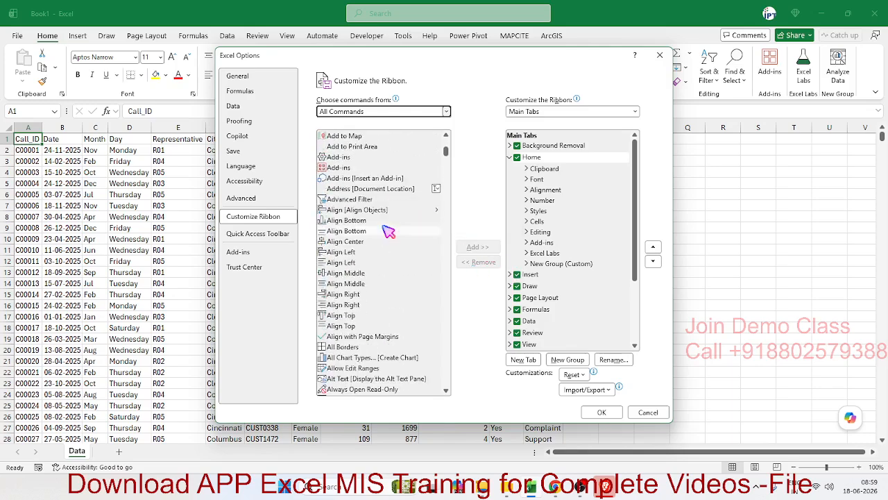
pyautogui.scroll(-12, 389, 232)
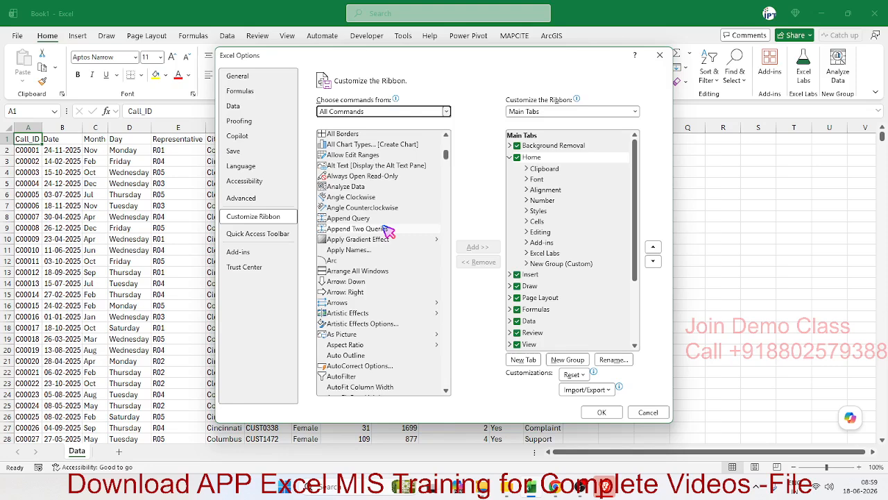
pyautogui.scroll(2, 389, 233)
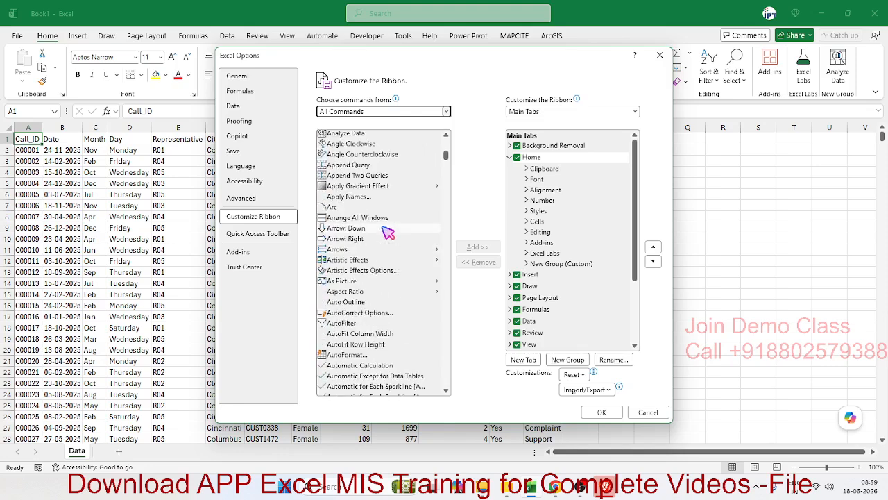
pyautogui.scroll(2, 387, 233)
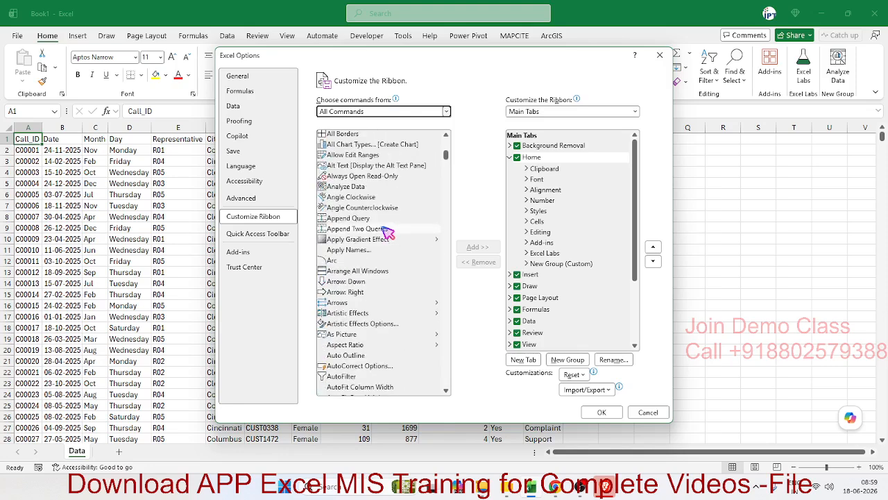
pyautogui.click(345, 188)
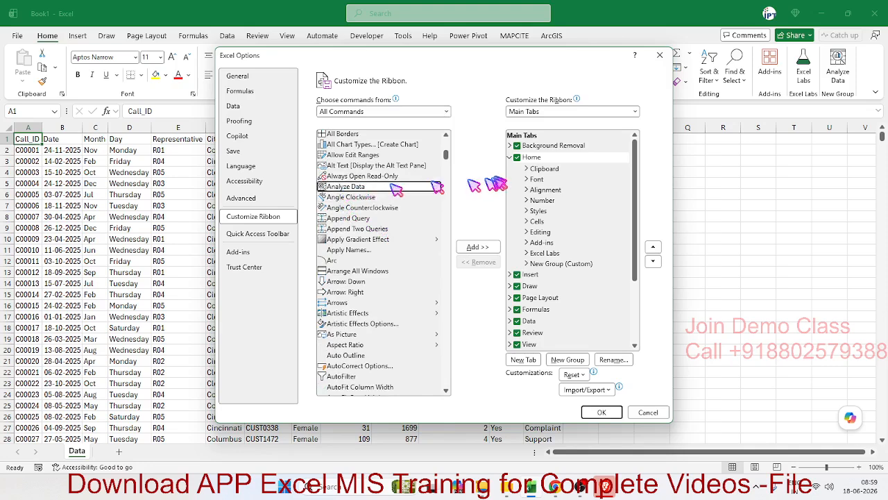
# Examine the groups of the Home tab in the ribbon customization and expand New Group (Custom) to see its commands
pyautogui.click(510, 158)
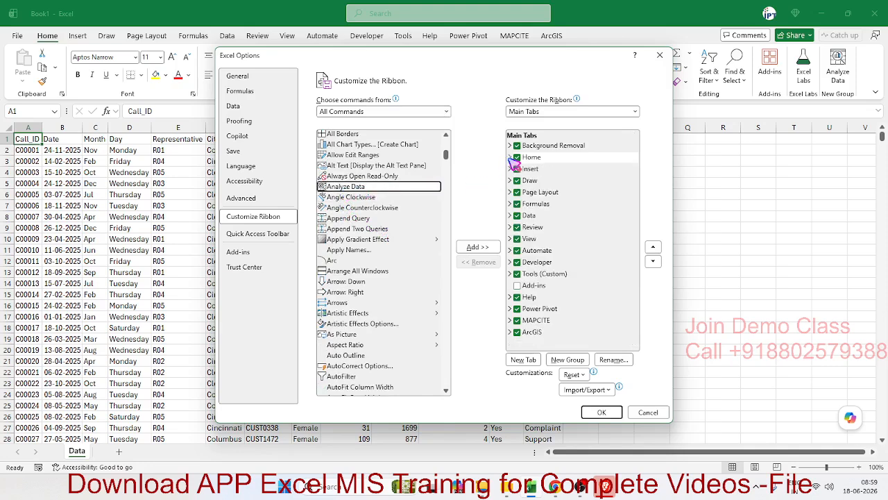
pyautogui.click(511, 157)
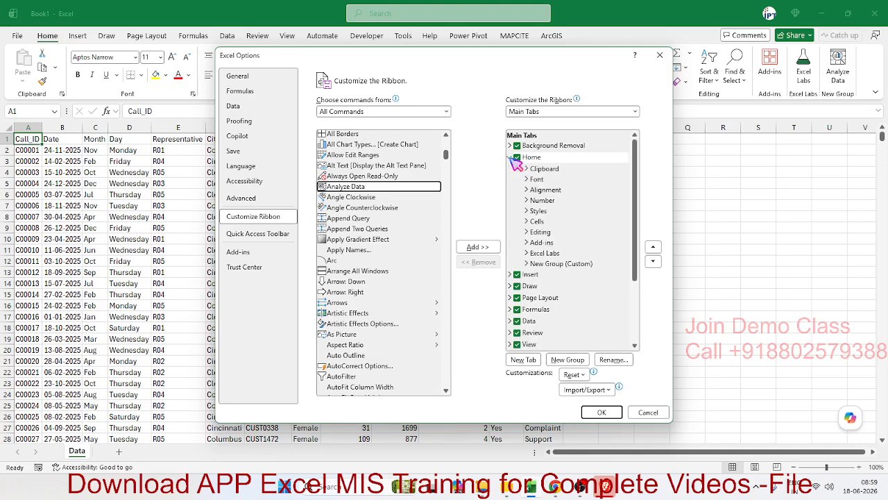
pyautogui.click(557, 264)
pyautogui.click(554, 254)
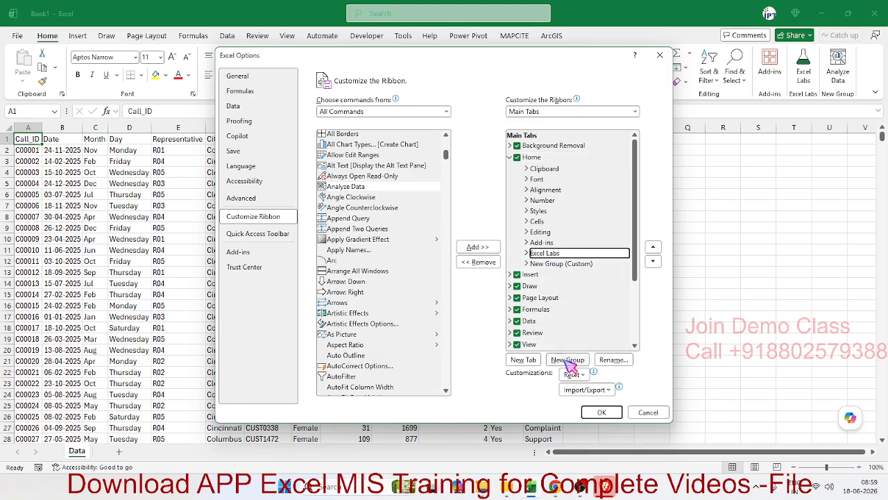
pyautogui.press('ctrl')
pyautogui.press('ctrl')
pyautogui.click(544, 264)
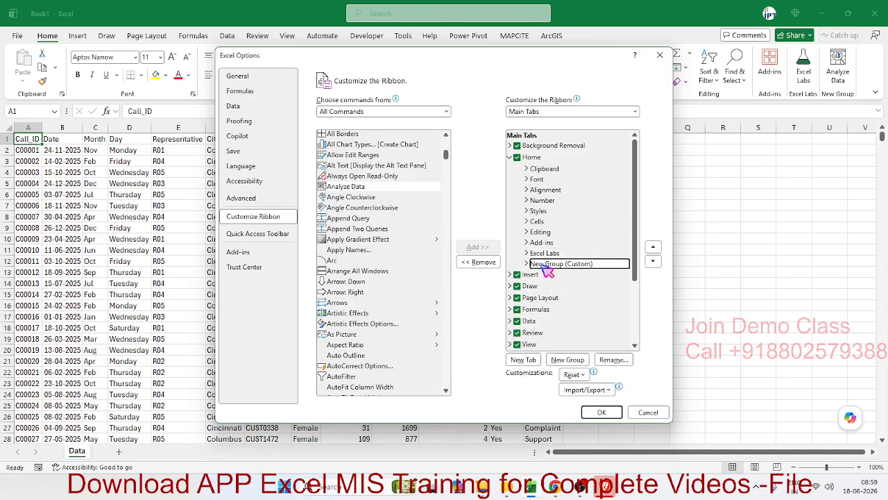
pyautogui.click(546, 254)
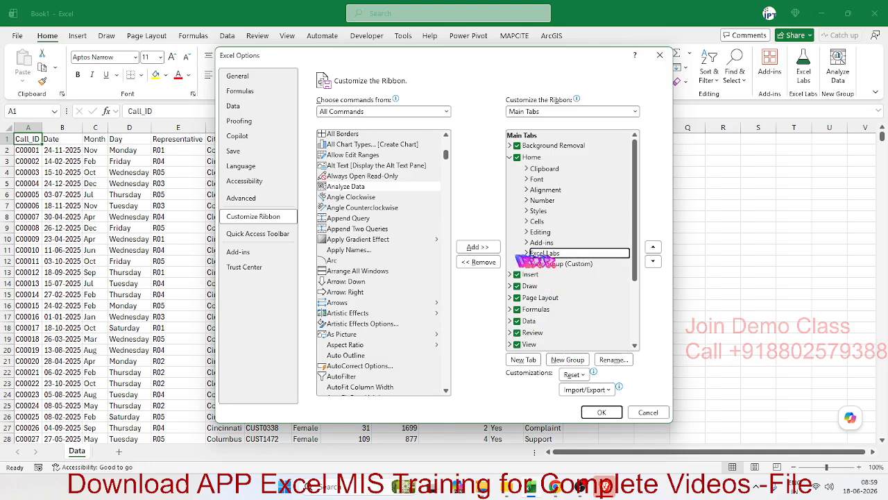
pyautogui.press('ctrl')
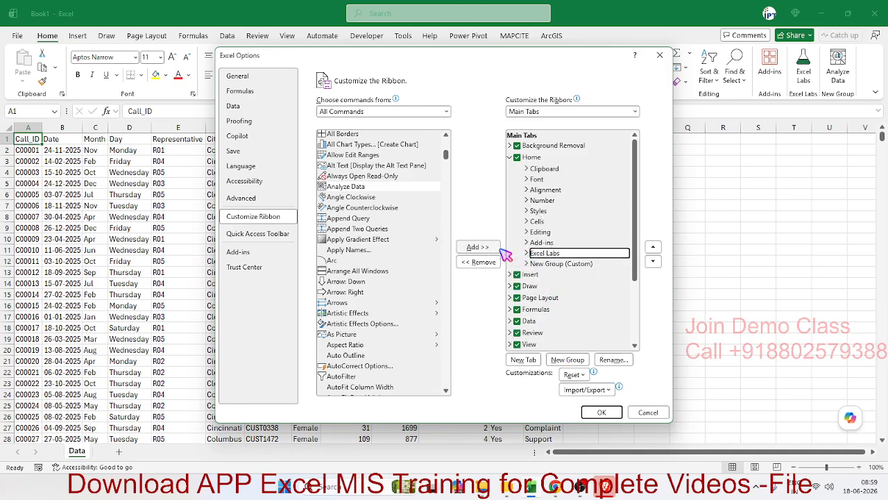
pyautogui.click(552, 265)
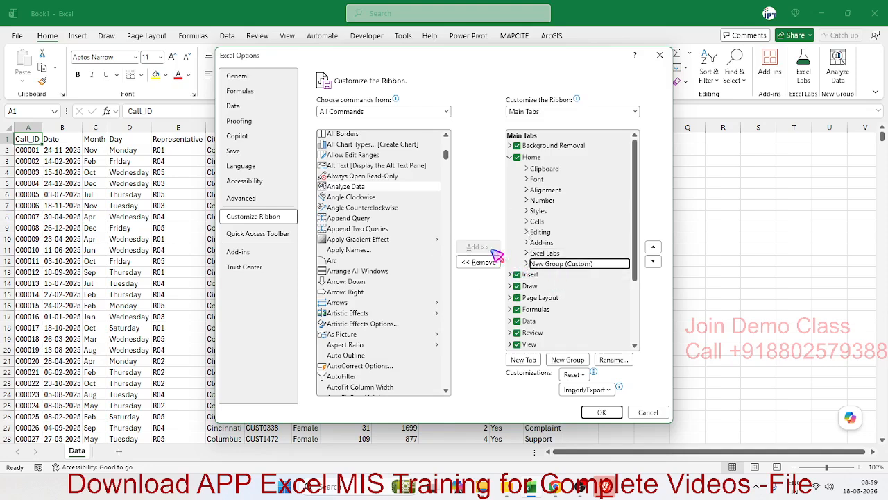
pyautogui.click(527, 265)
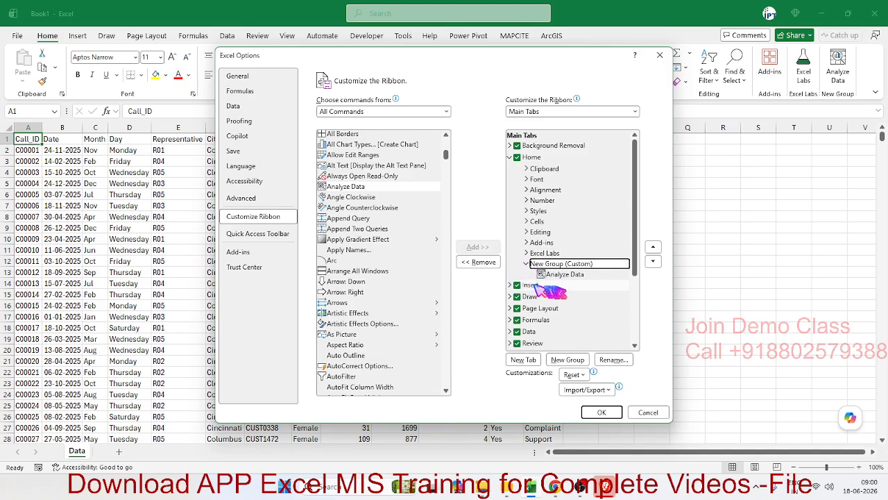
pyautogui.press('ctrl')
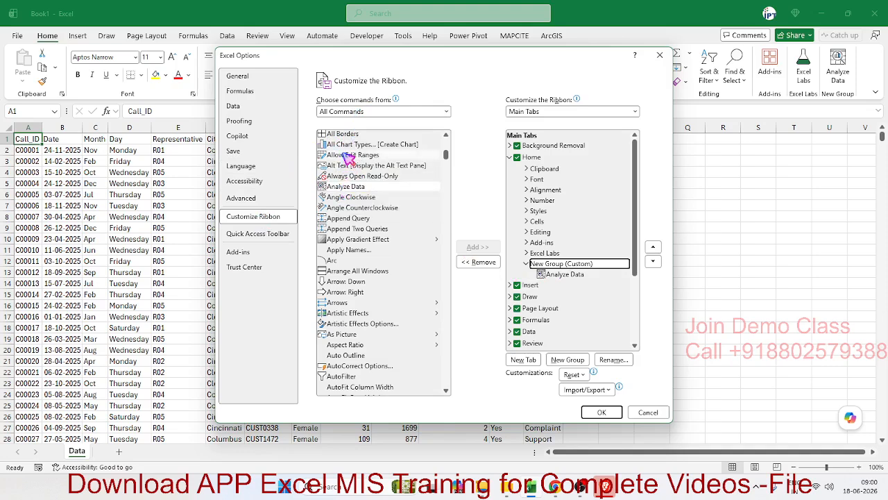
# Try to add the Analyze Data command to the Home tab's Styles group, and leave the options without saving changes
pyautogui.moveTo(351, 192); pyautogui.dragTo(524, 158)
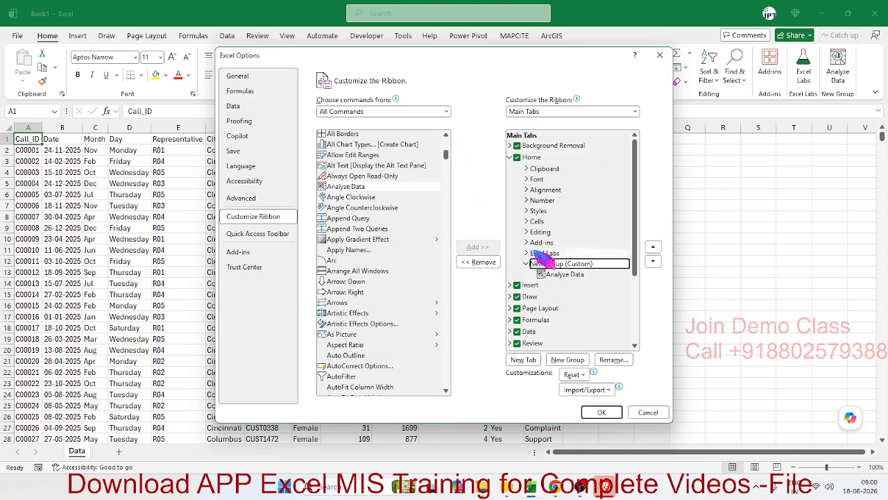
pyautogui.click(539, 211)
pyautogui.click(478, 248)
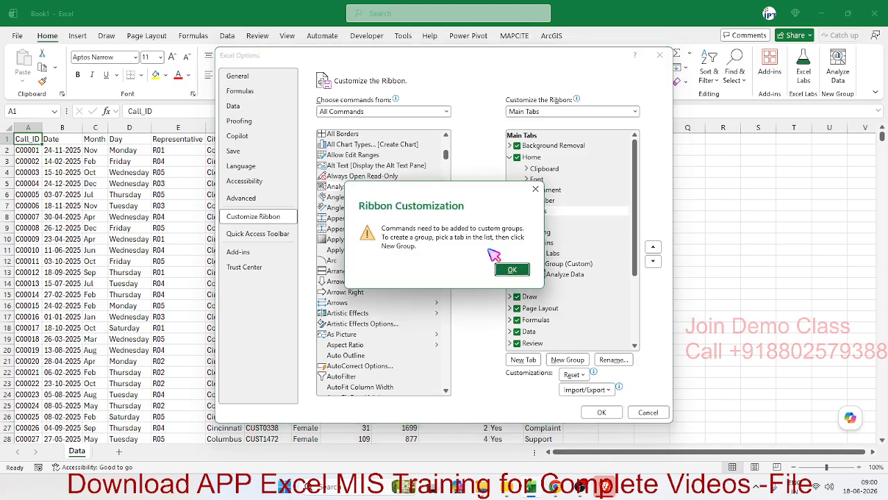
pyautogui.click(511, 272)
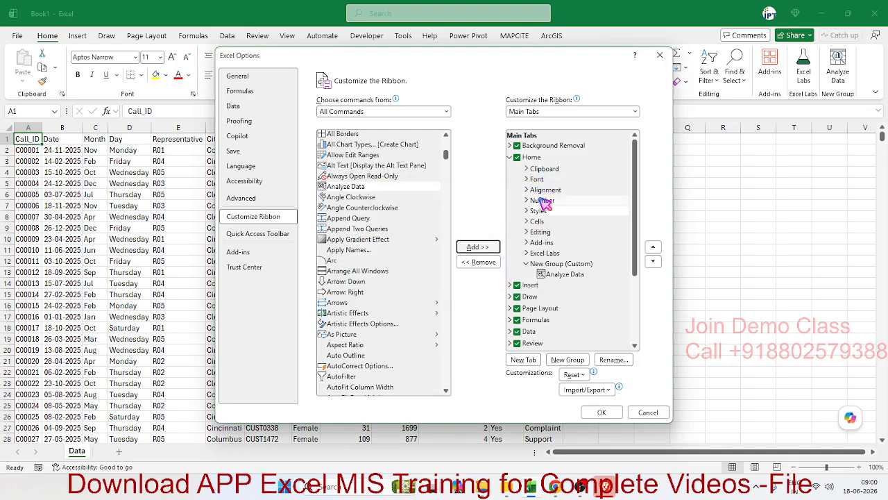
pyautogui.click(553, 264)
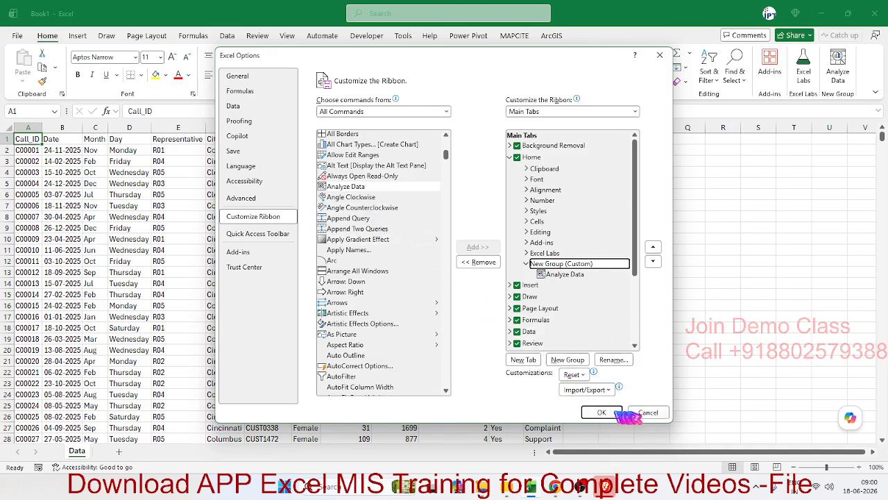
pyautogui.click(648, 413)
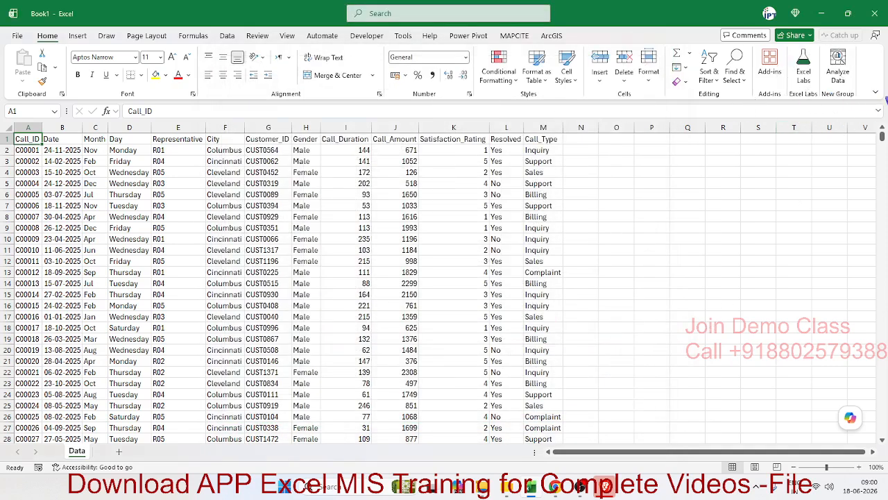
# Run Analyze Data on the call data table and look through all of the suggested insights
pyautogui.click(839, 67)
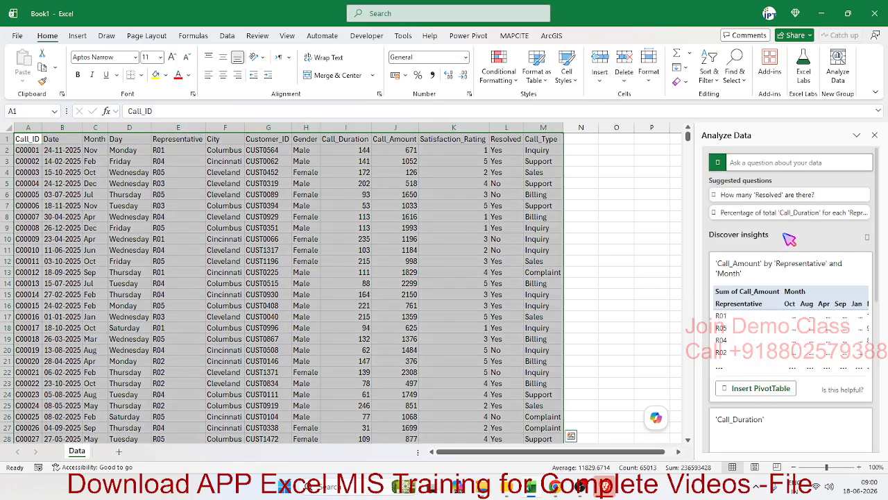
pyautogui.scroll(-3, 787, 318)
pyautogui.scroll(-3, 787, 318)
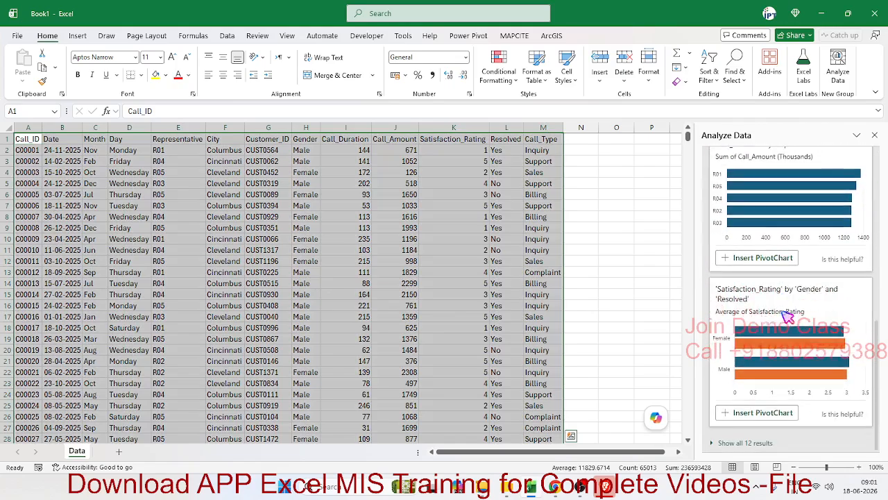
pyautogui.scroll(3, 787, 324)
pyautogui.scroll(-3, 787, 324)
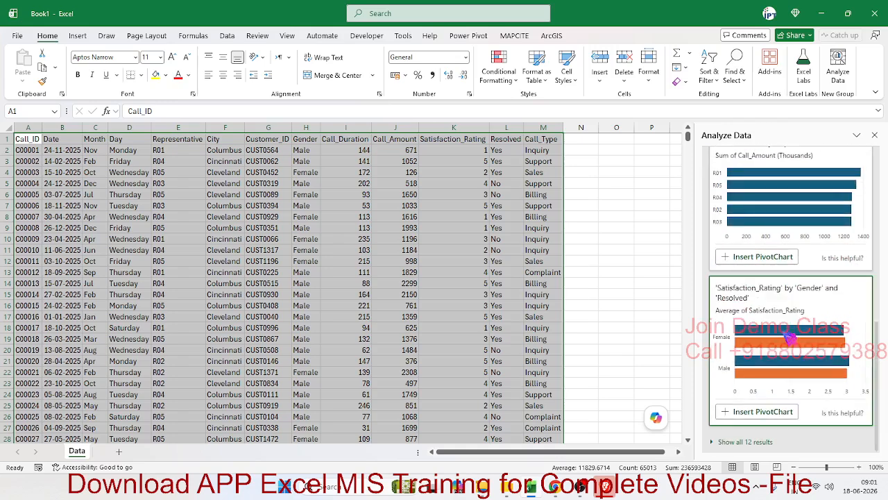
pyautogui.scroll(-10, 789, 361)
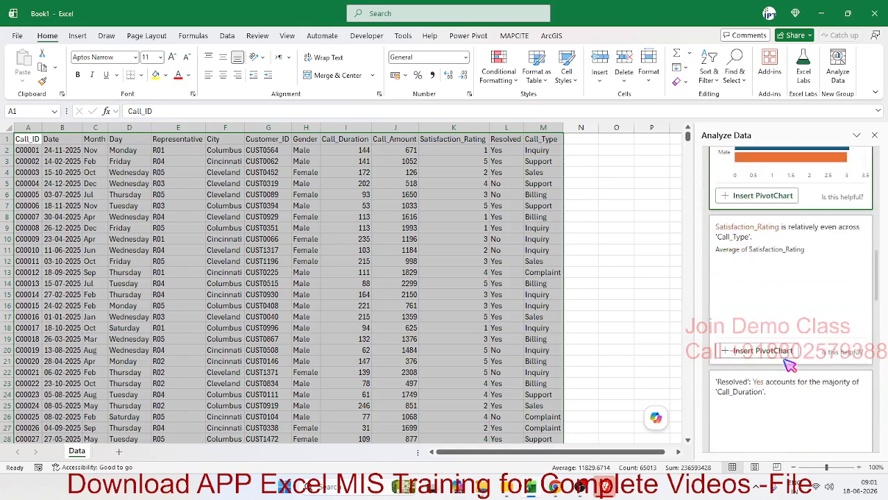
# Ask Analyze Data the question "count of Gender by Gender"
pyautogui.scroll(-5, 790, 365)
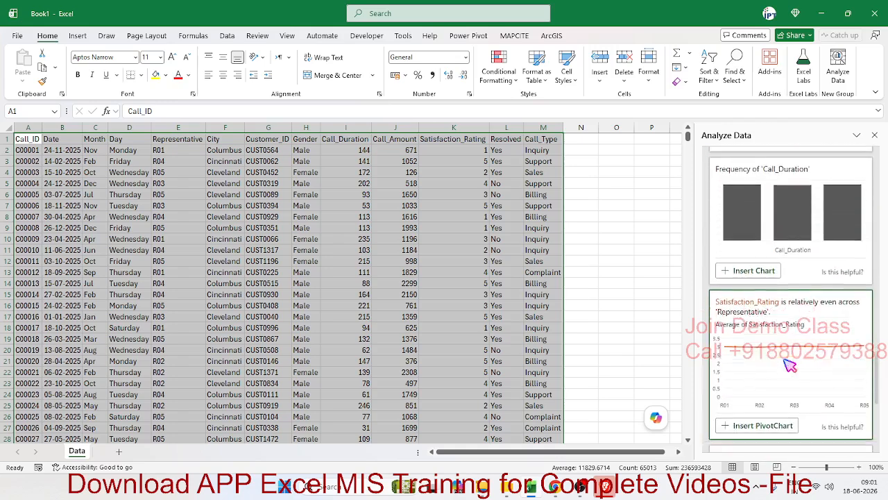
pyautogui.scroll(15, 790, 366)
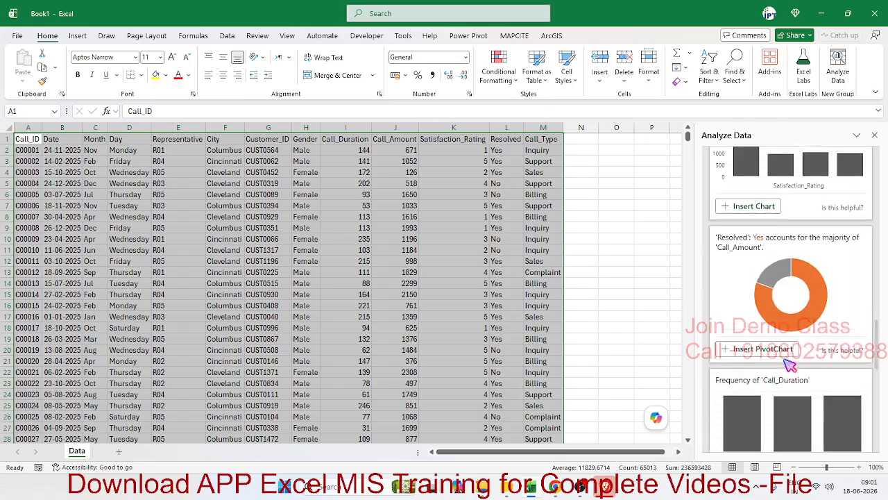
pyautogui.scroll(4, 790, 365)
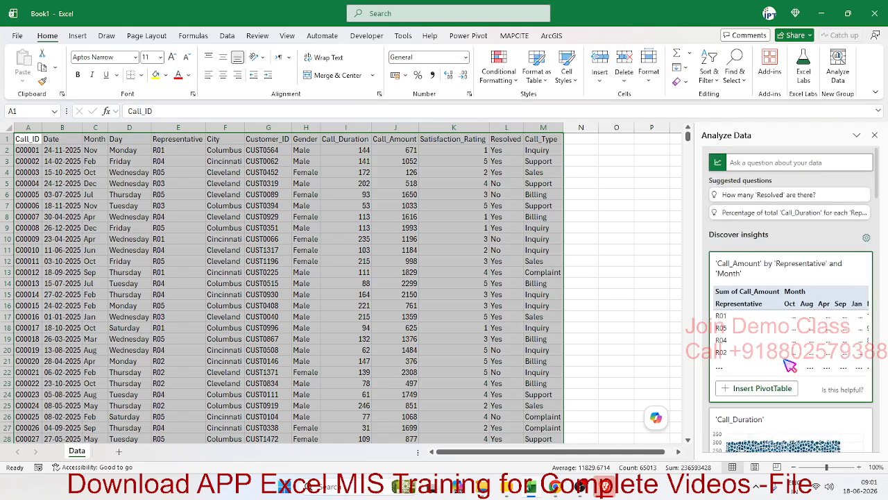
pyautogui.click(740, 163)
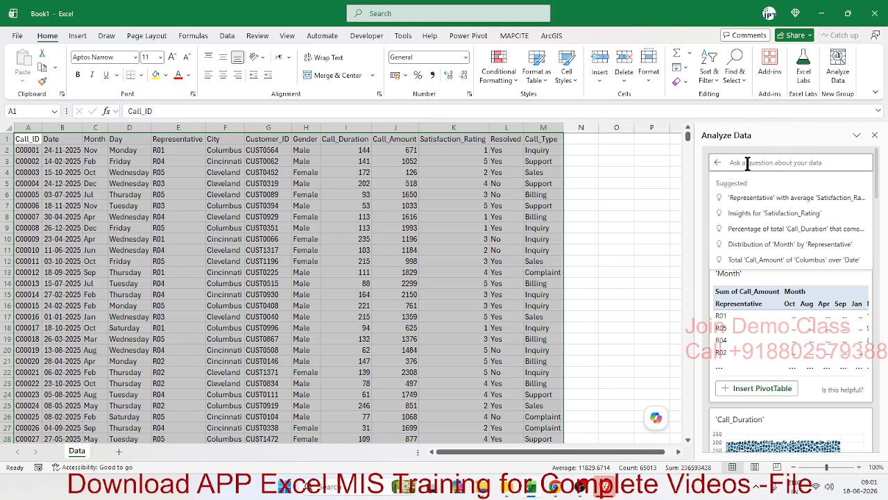
pyautogui.write('c')
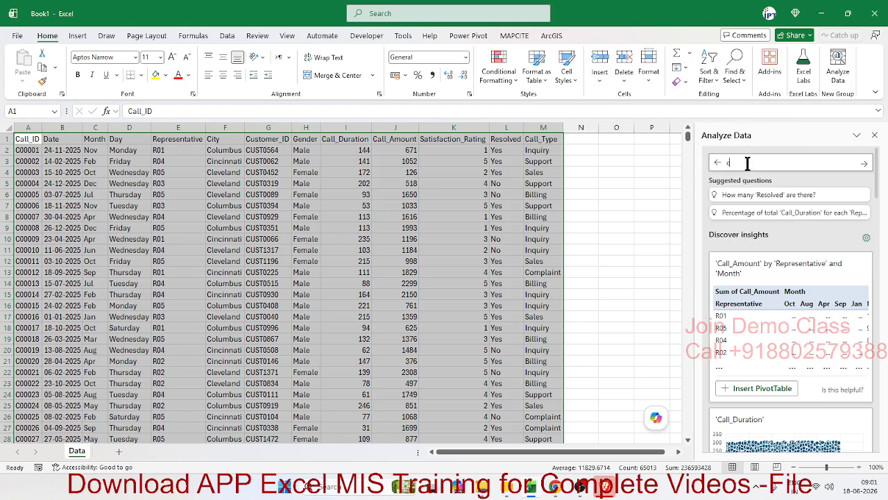
pyautogui.write('ount of Gender by')
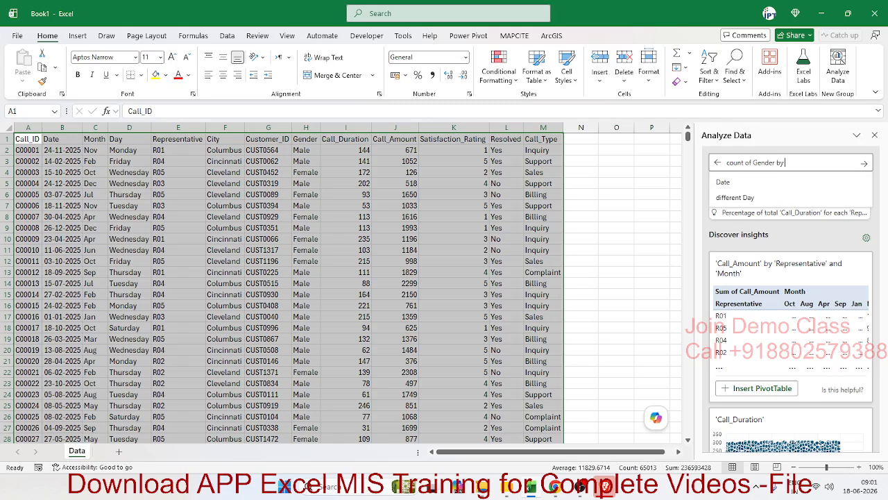
pyautogui.write('gen')
pyautogui.write('der')
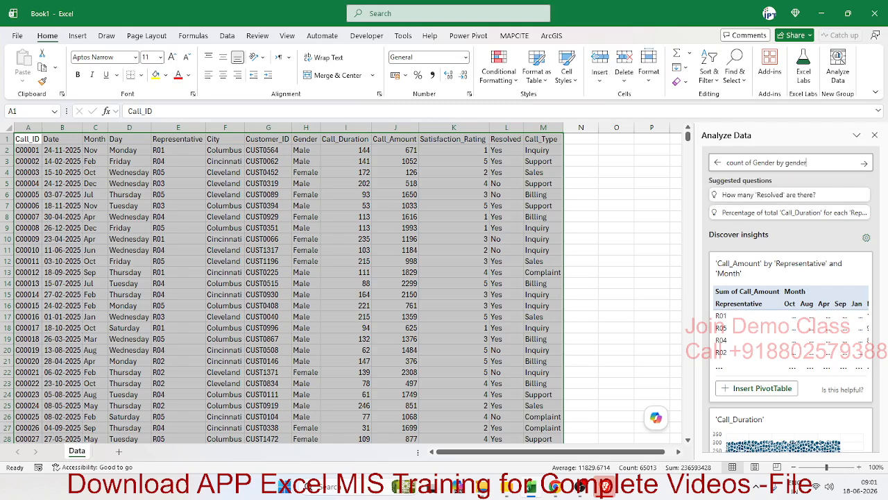
pyautogui.click(763, 179)
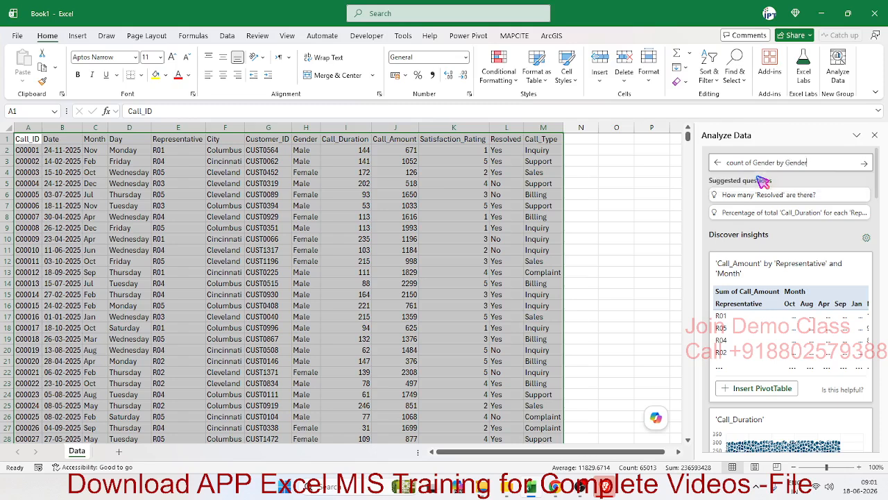
pyautogui.click(865, 163)
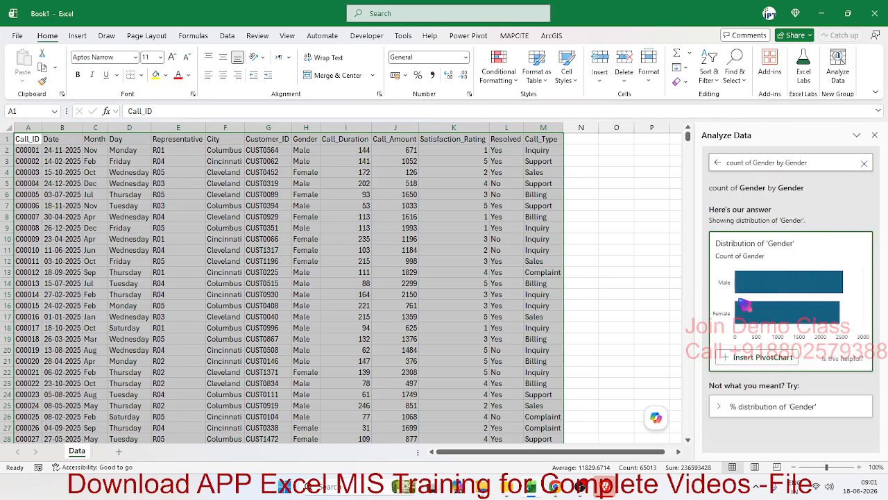
# Insert the Gender distribution answer as a PivotChart, and return to the Data sheet
pyautogui.click(758, 358)
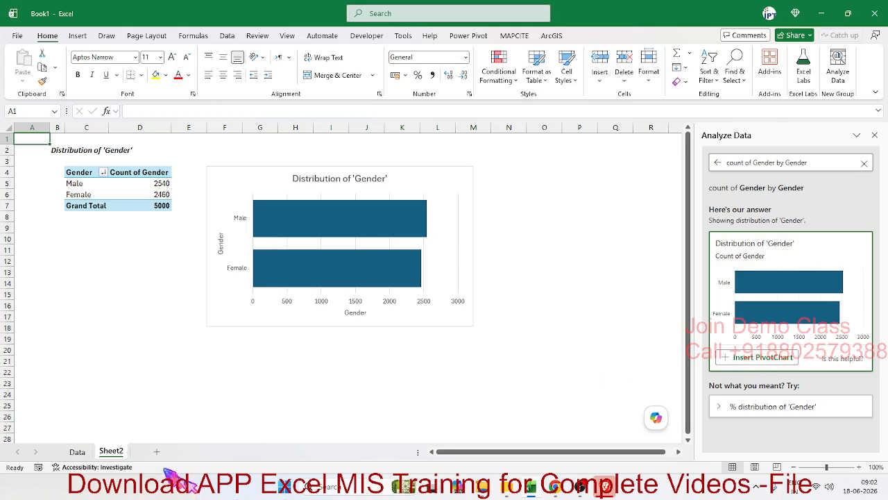
pyautogui.click(77, 452)
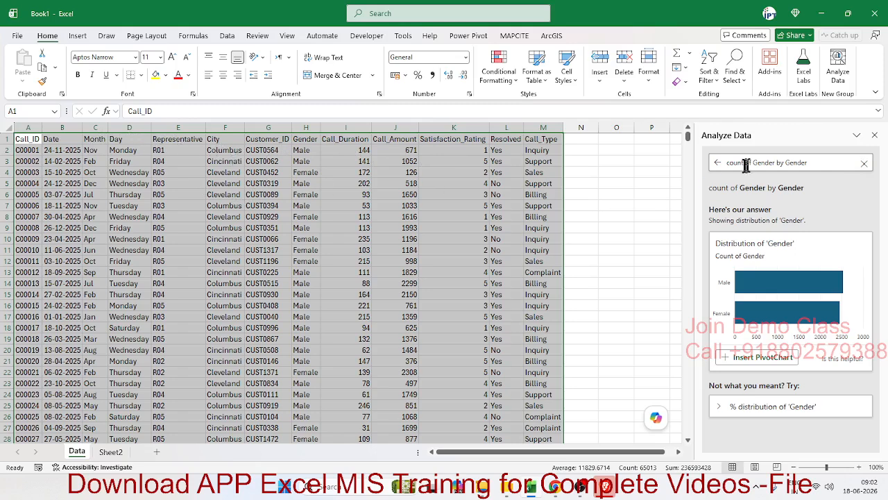
# Replace the Analyze Data question with "count of Call_ID by Month"
pyautogui.moveTo(816, 164); pyautogui.dragTo(750, 164)
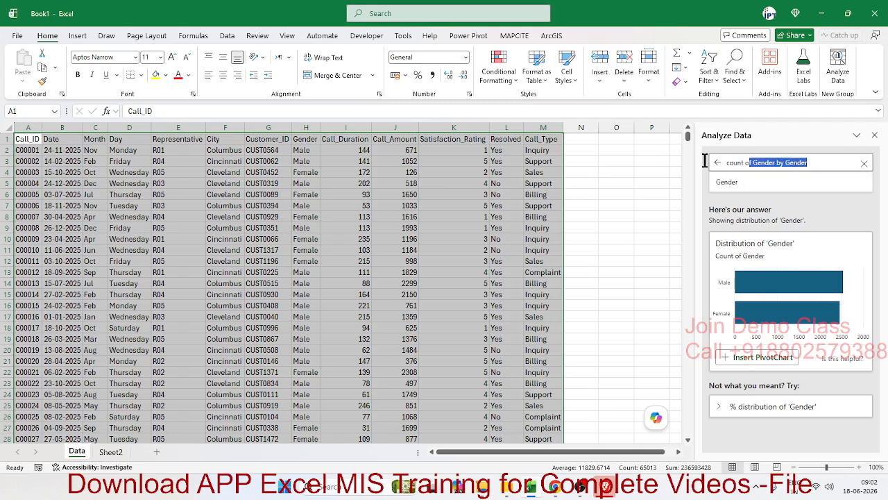
pyautogui.press('BackSpace')
pyautogui.press('BackSpace')
pyautogui.press('BackSpace')
pyautogui.press('BackSpace')
pyautogui.press('BackSpace')
pyautogui.press('BackSpace')
pyautogui.press('BackSpace')
pyautogui.press('BackSpace')
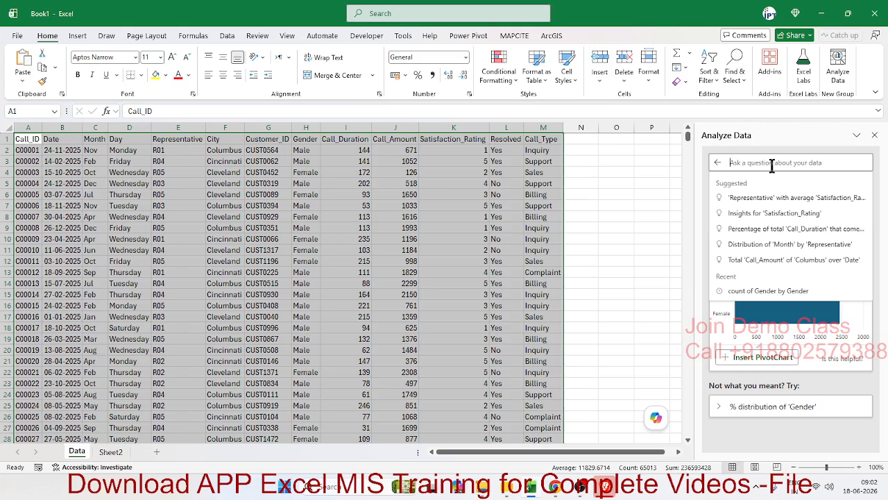
pyautogui.write('count o')
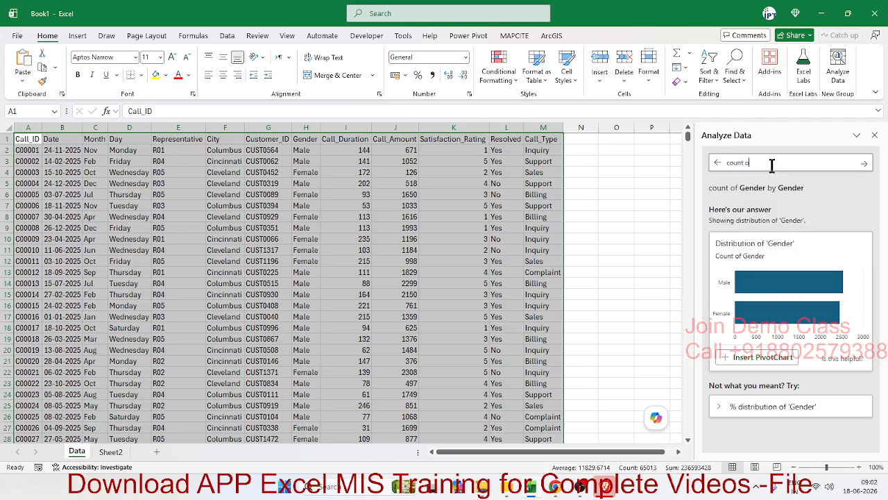
pyautogui.write('f Call_ID by Month')
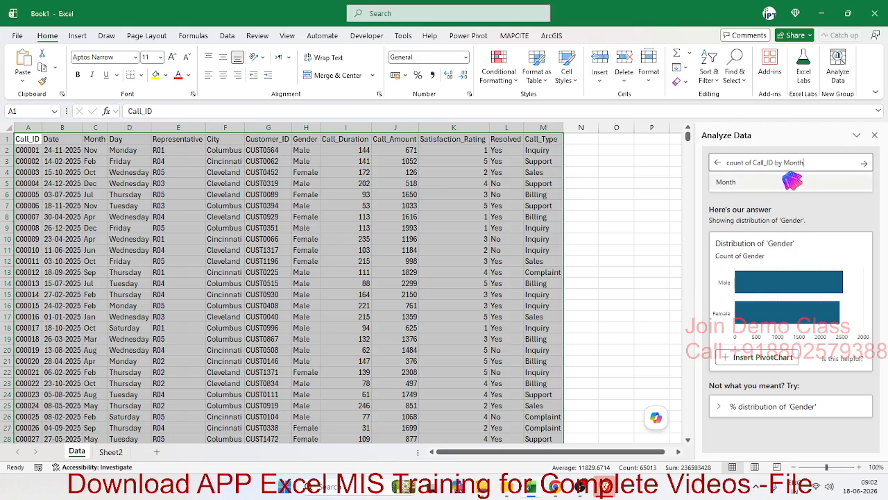
pyautogui.click(792, 180)
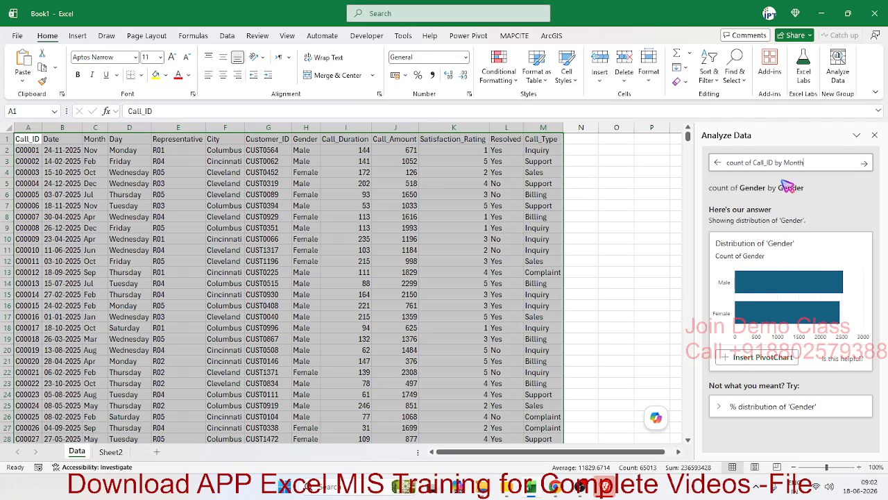
# Add "in table" to the end of the Call_ID question and submit it
pyautogui.write('in tab')
pyautogui.write('lr')
pyautogui.write('e')
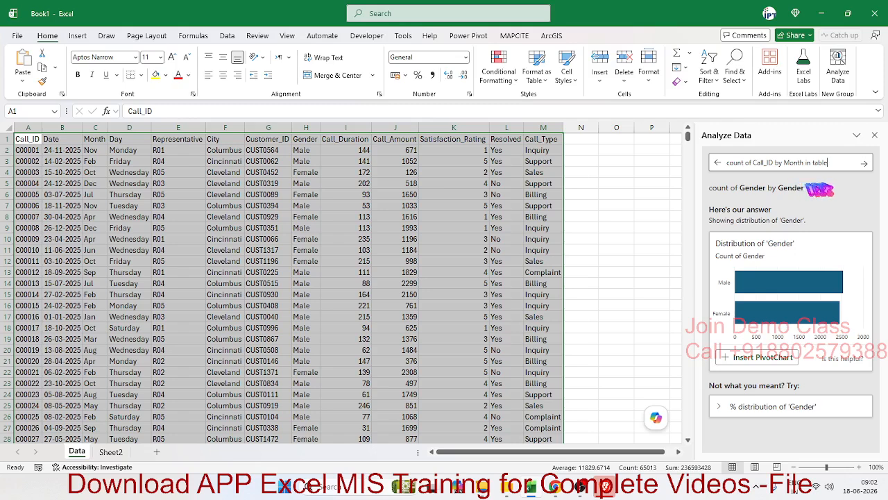
pyautogui.click(868, 164)
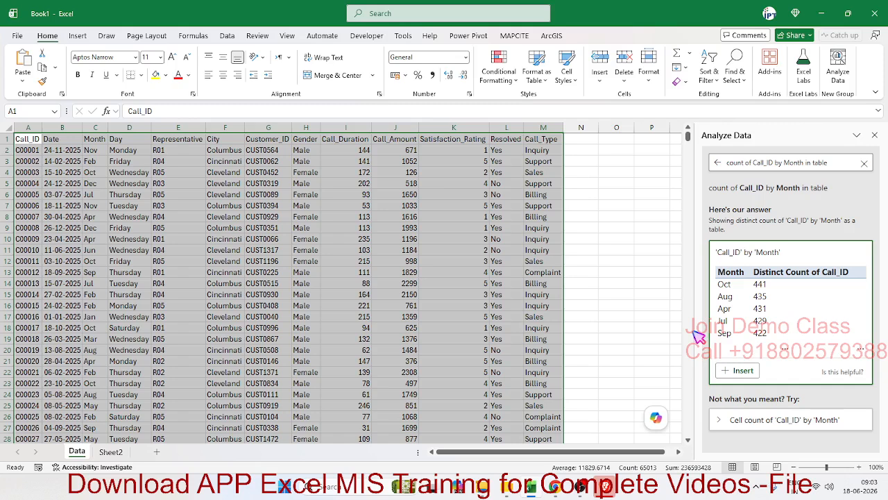
pyautogui.doubleClick(794, 163)
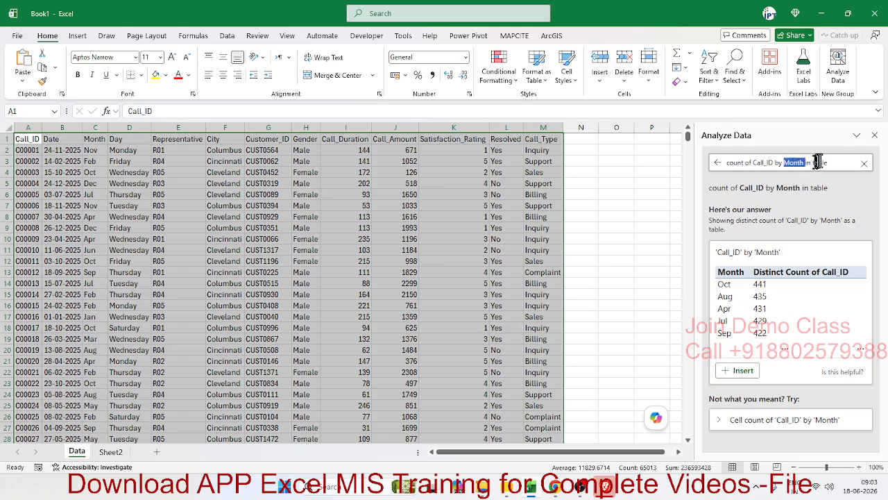
pyautogui.doubleClick(818, 163)
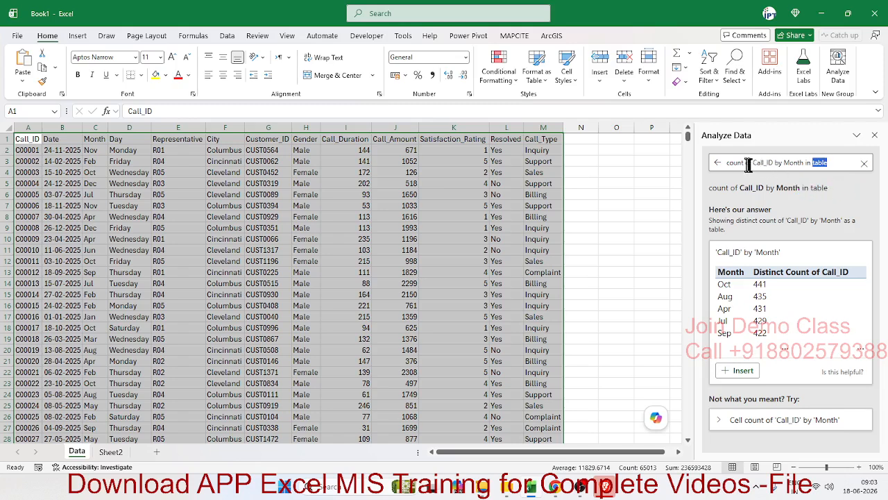
pyautogui.moveTo(746, 164); pyautogui.dragTo(727, 165)
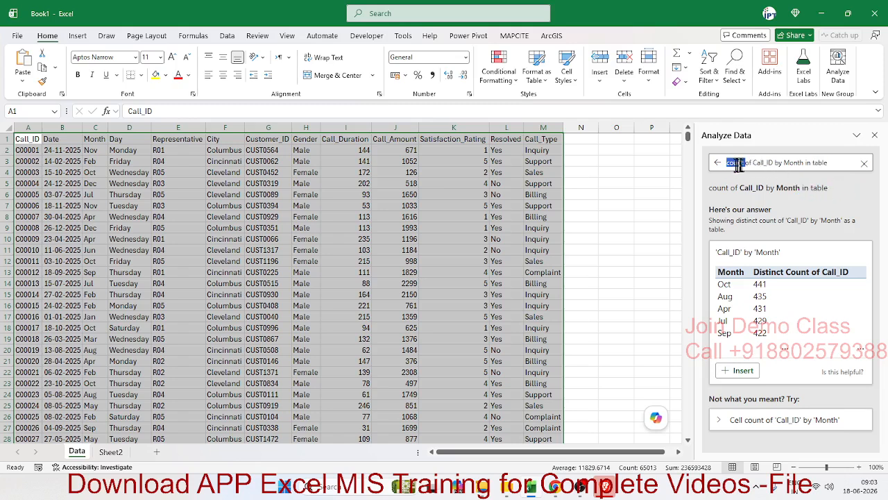
pyautogui.doubleClick(761, 163)
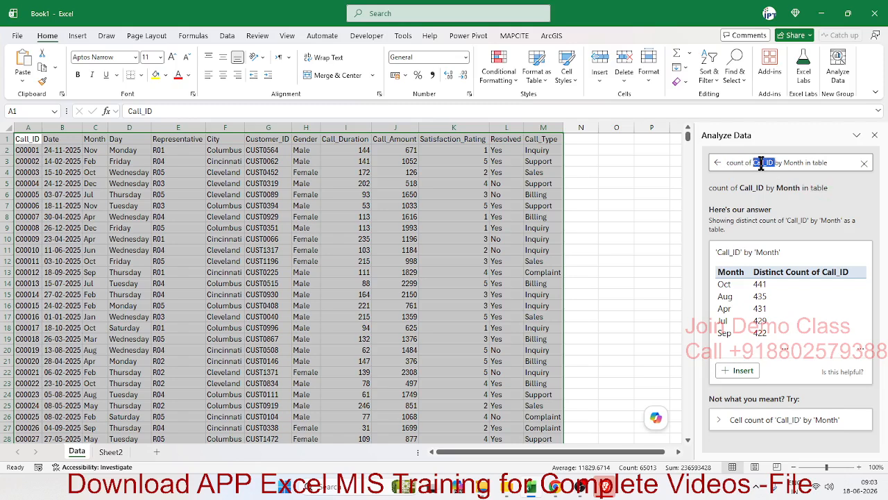
pyautogui.doubleClick(792, 162)
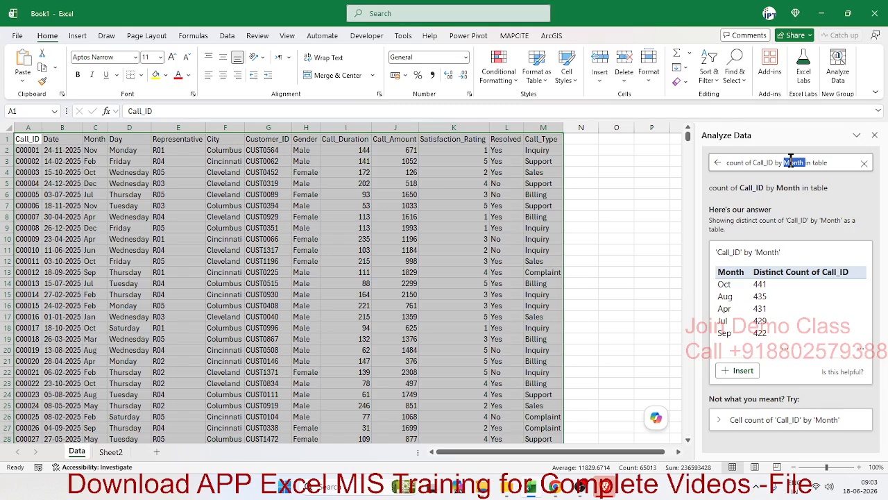
pyautogui.doubleClick(830, 163)
# Clear the Call_ID by Month question and start a new one with "sum"
pyautogui.moveTo(832, 162); pyautogui.dragTo(722, 166)
pyautogui.write('total')
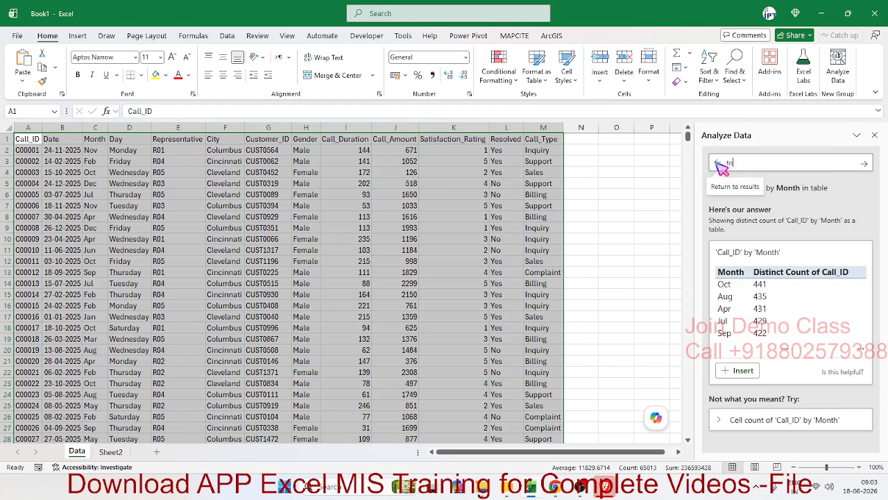
pyautogui.press('BackSpace')
pyautogui.press('BackSpace')
pyautogui.press('BackSpace')
pyautogui.press('BackSpace')
pyautogui.press('BackSpace')
pyautogui.write('su')
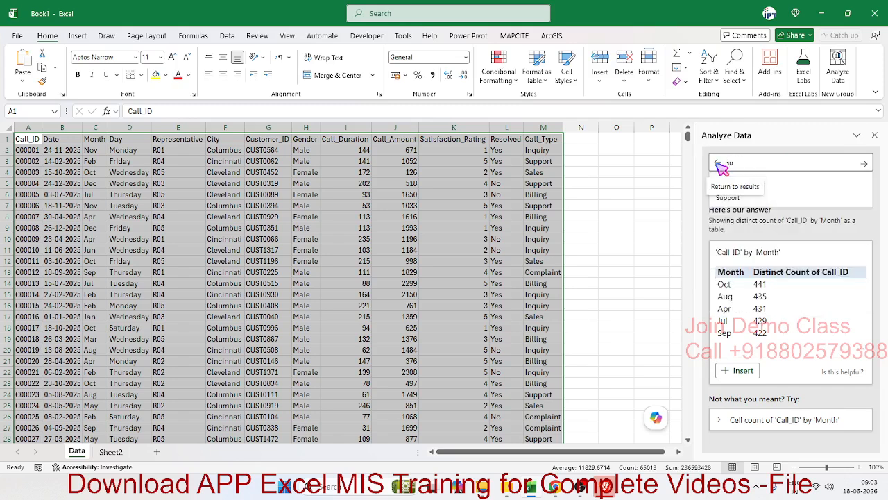
pyautogui.write('m')
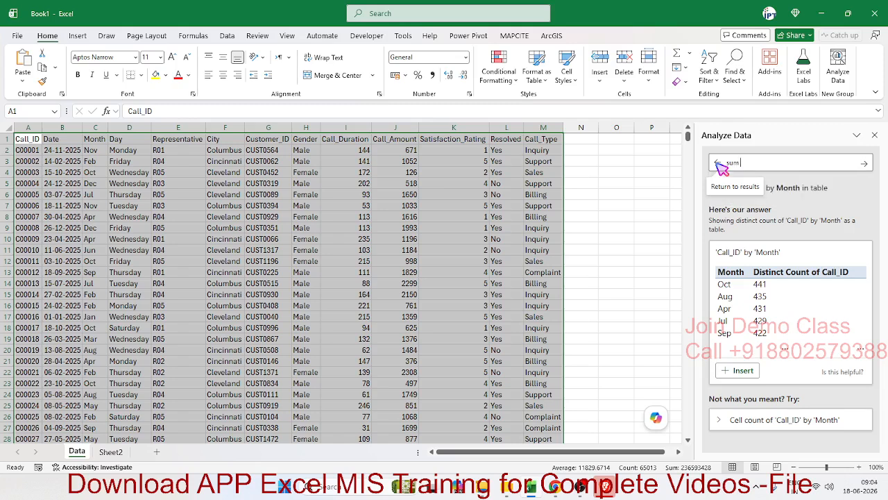
pyautogui.write(' of Day')
pyautogui.press('BackSpace')
pyautogui.press('BackSpace')
pyautogui.press('BackSpace')
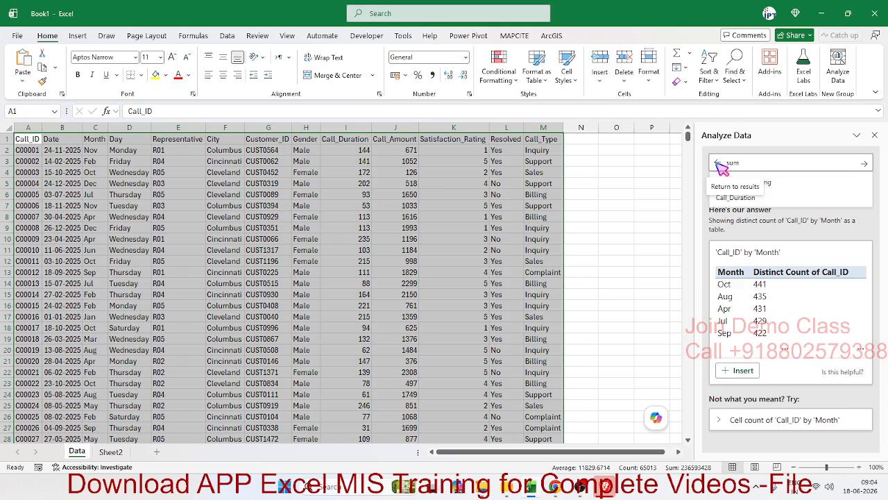
pyautogui.write('Fa')
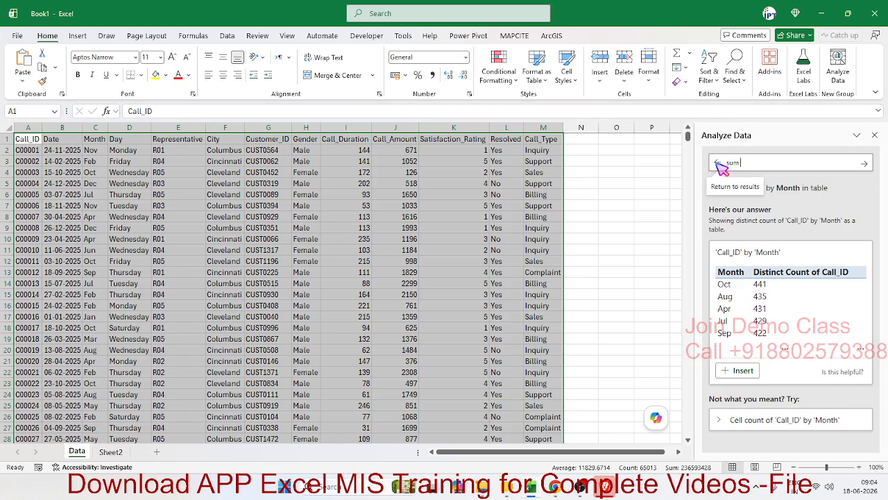
pyautogui.write(' Day')
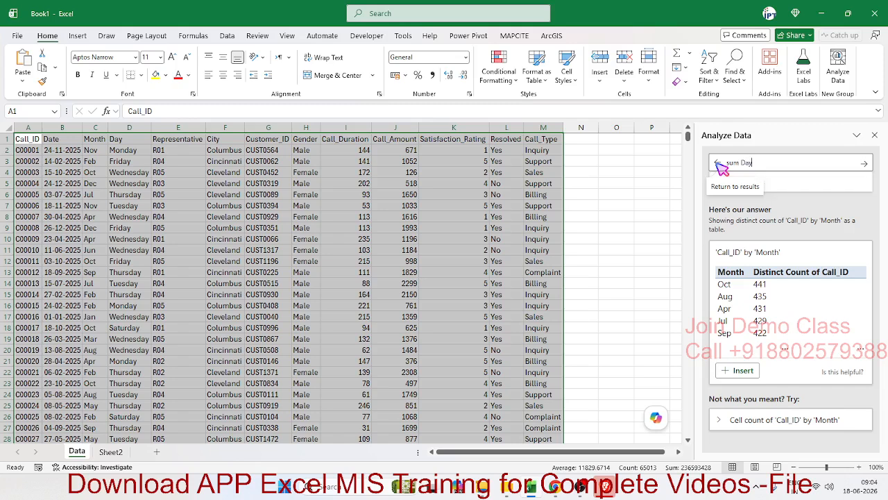
pyautogui.write(' by')
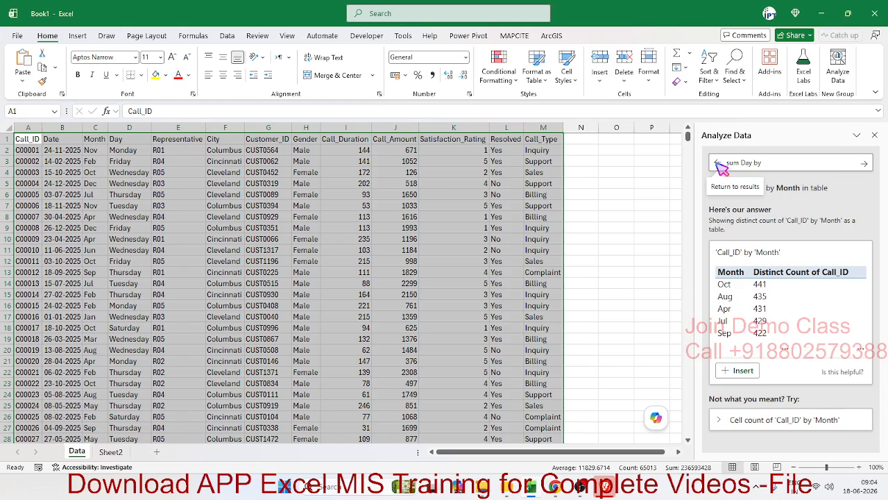
pyautogui.press('BackSpace')
pyautogui.press('BackSpace')
pyautogui.press('BackSpace')
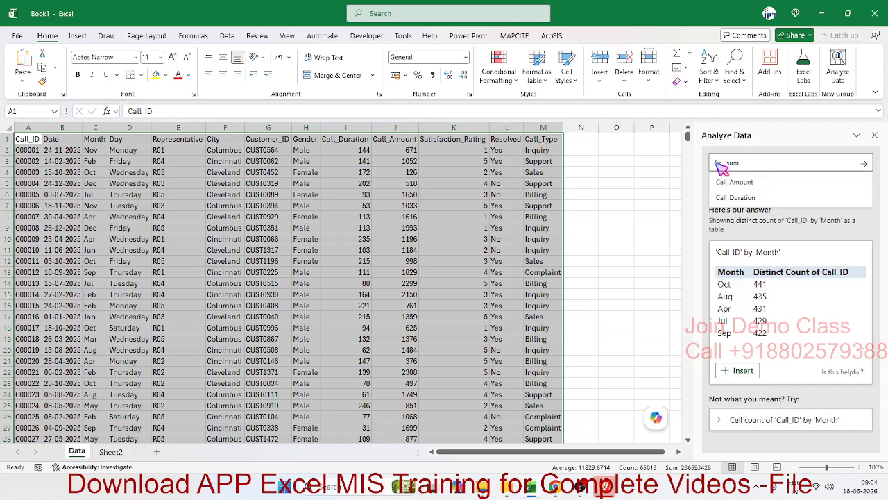
# Copy the column name Call_Amount from header cell J1 and add it to the question so it reads "sum Call_Amount"
pyautogui.write('Cal')
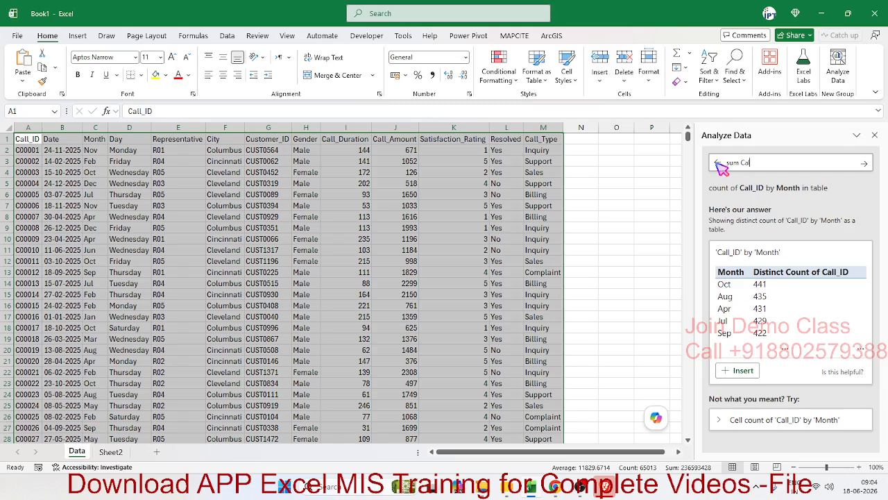
pyautogui.click(361, 138)
pyautogui.click(380, 139)
pyautogui.click(194, 111)
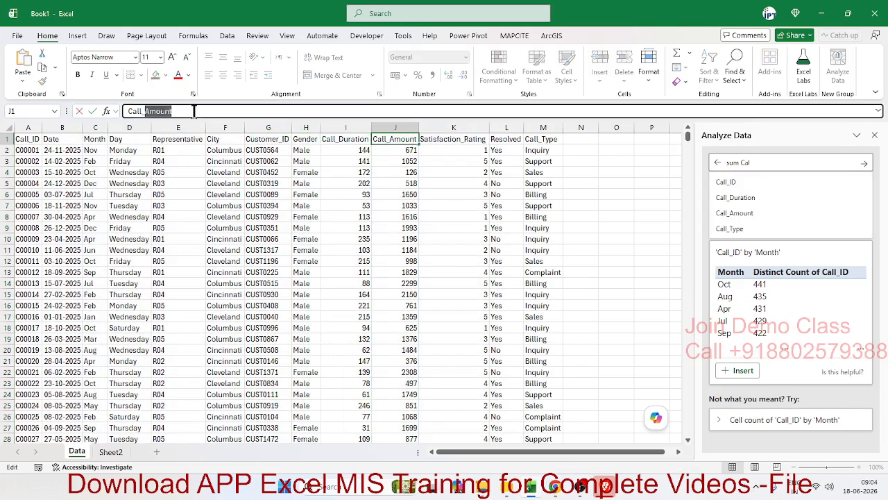
pyautogui.moveTo(194, 111); pyautogui.dragTo(101, 111)
pyautogui.hotkey('ctrl', 'c')
pyautogui.click(750, 163)
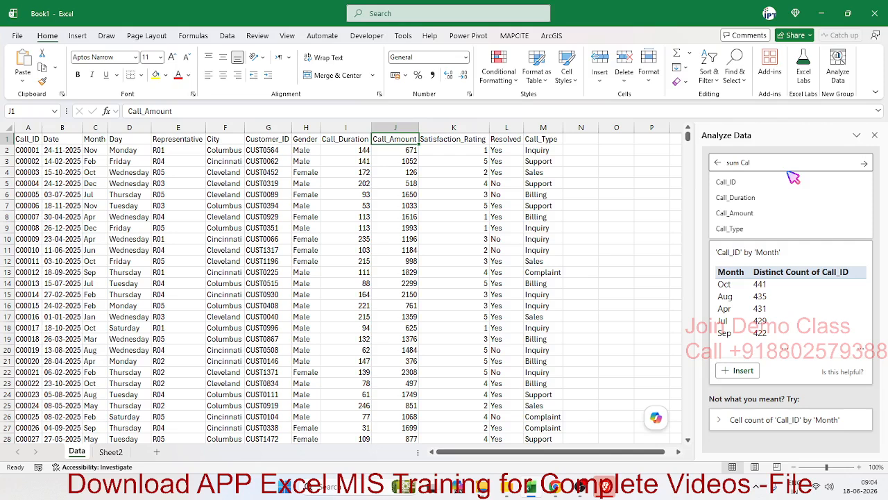
pyautogui.press('BackSpace')
pyautogui.press('BackSpace')
pyautogui.press('BackSpace')
pyautogui.hotkey('ctrl', 'v')
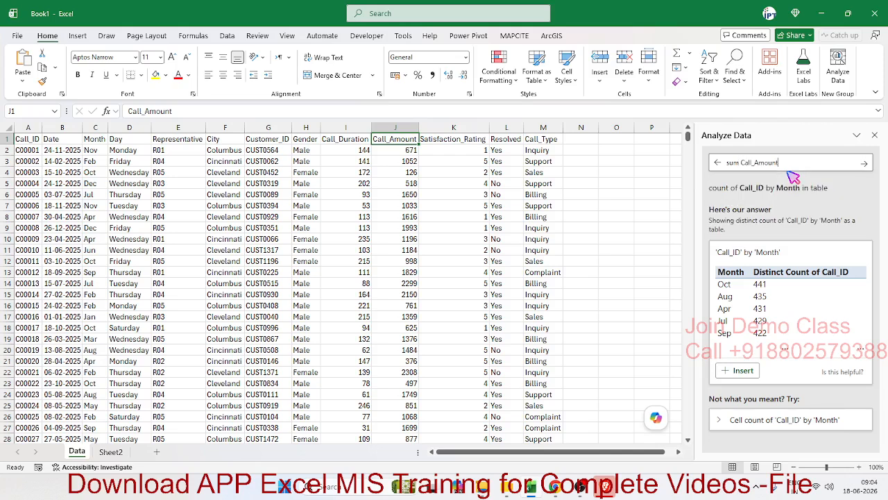
# Complete the Call_Amount question so it reads "sum Call_Amount by Day in Table" and submit it
pyautogui.write('by Day in Table')
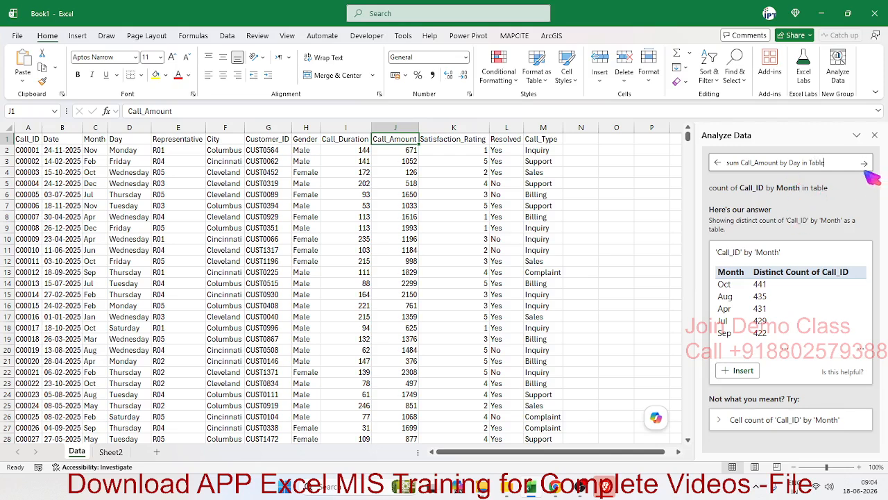
pyautogui.click(865, 167)
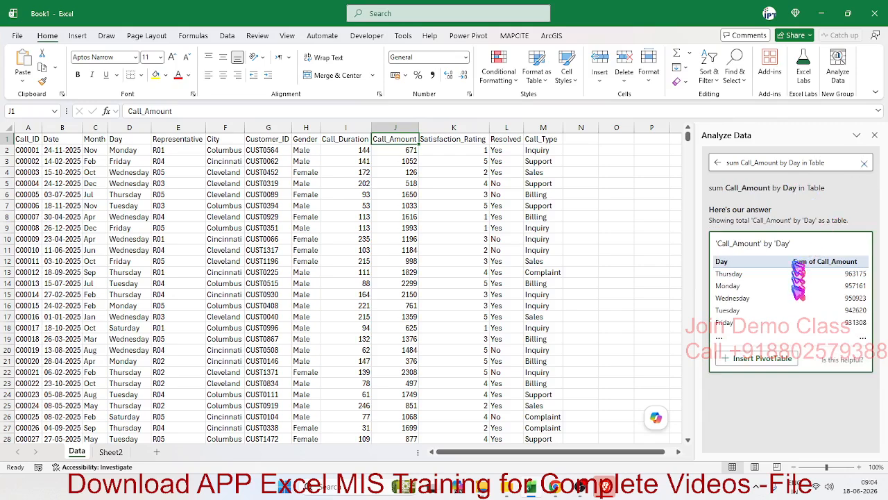
# Insert the Call_Amount by Day answer as a PivotTable, look over its values, and return to the Data sheet
pyautogui.click(755, 364)
pyautogui.click(83, 201)
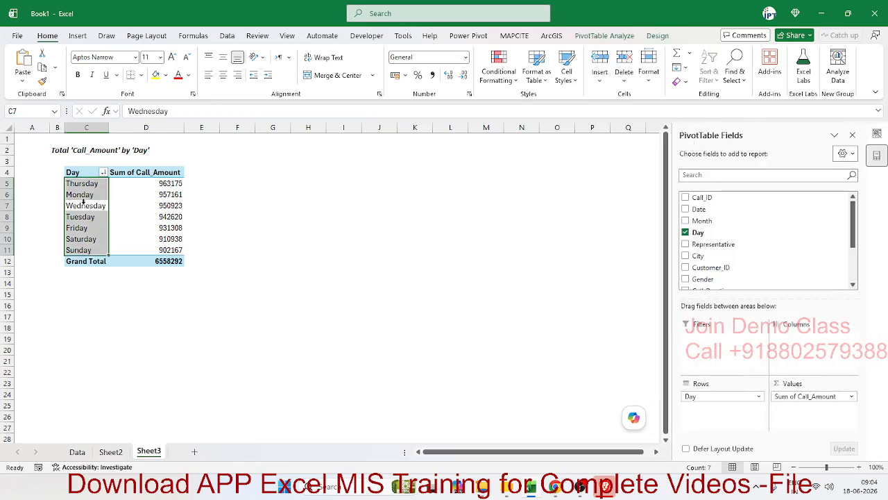
pyautogui.click(170, 210)
pyautogui.click(168, 238)
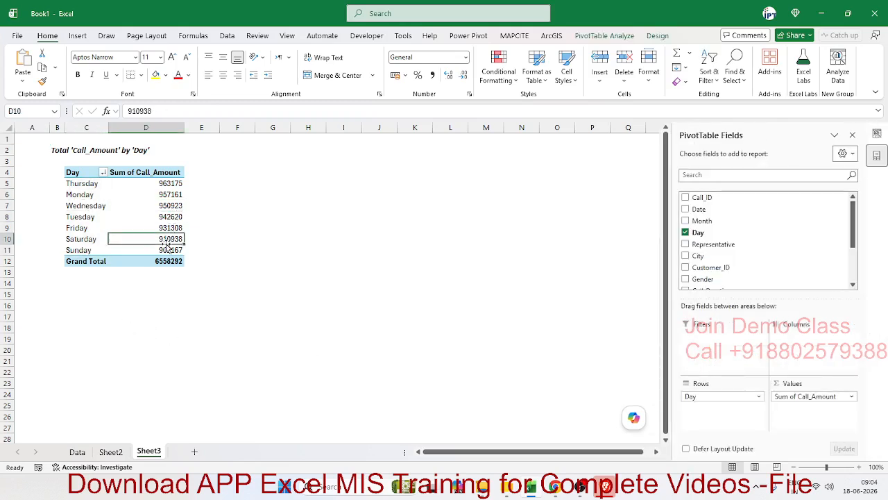
pyautogui.click(139, 293)
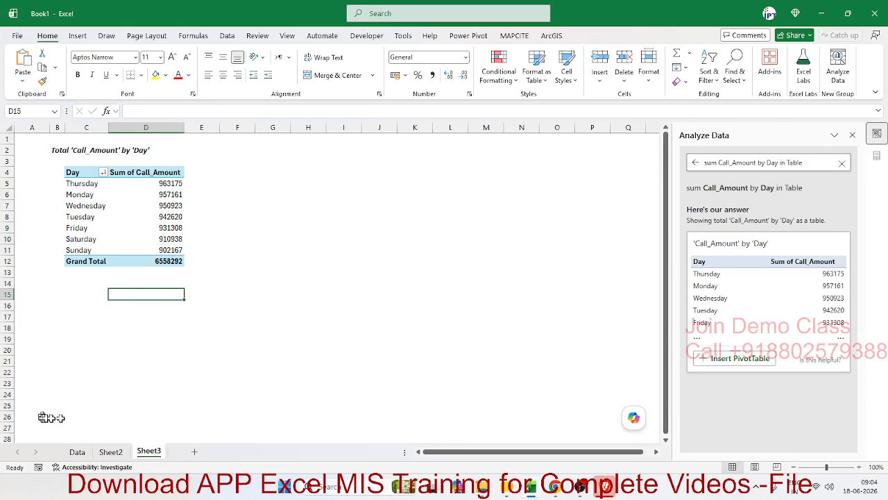
pyautogui.click(76, 452)
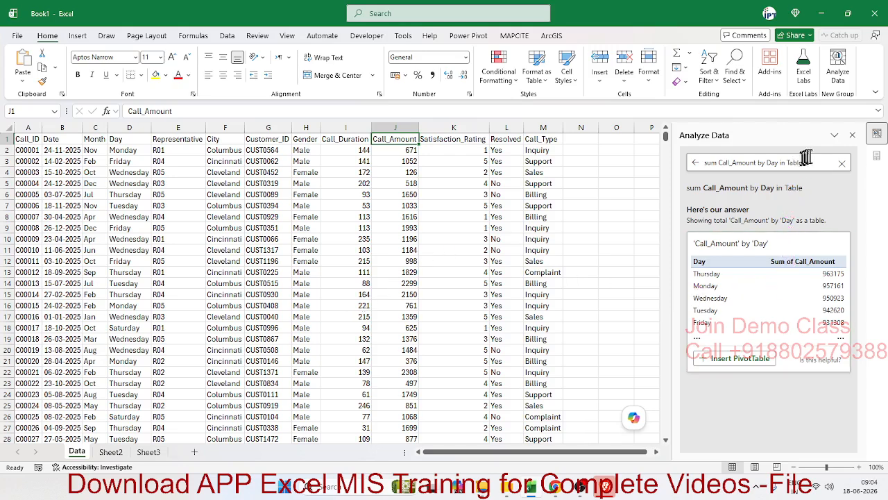
pyautogui.moveTo(809, 162); pyautogui.dragTo(749, 162)
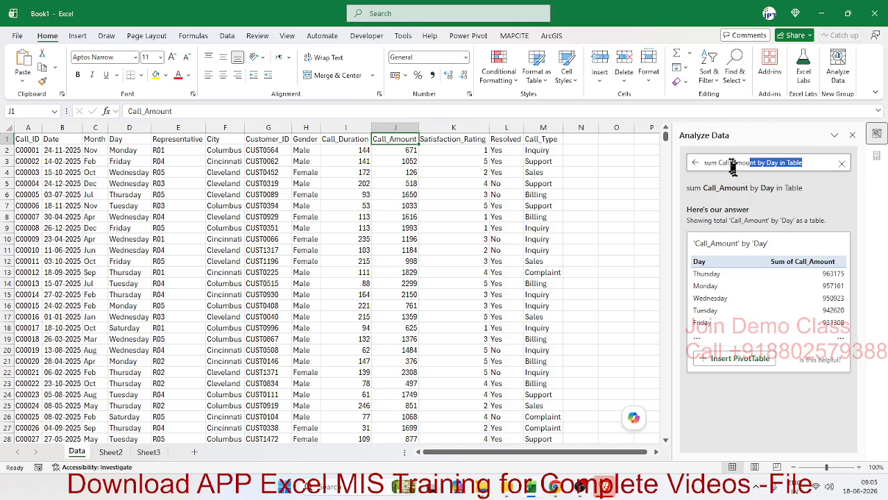
pyautogui.click(730, 164)
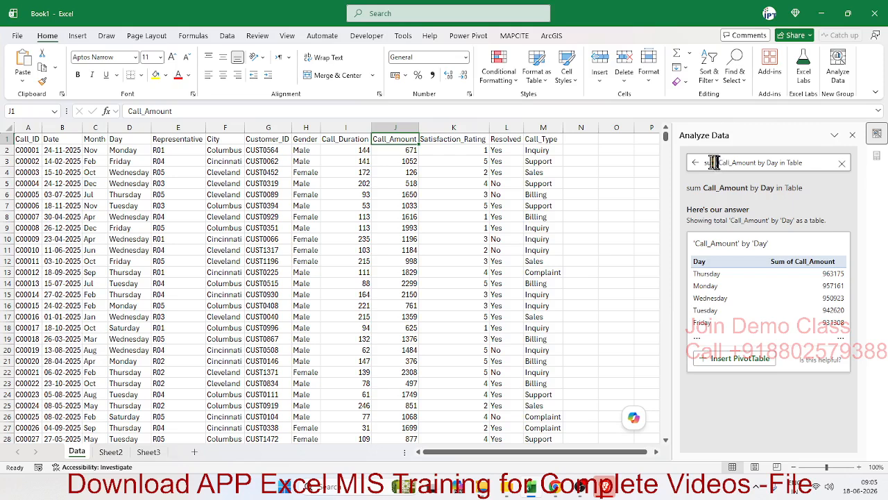
pyautogui.doubleClick(709, 162)
pyautogui.click(720, 162)
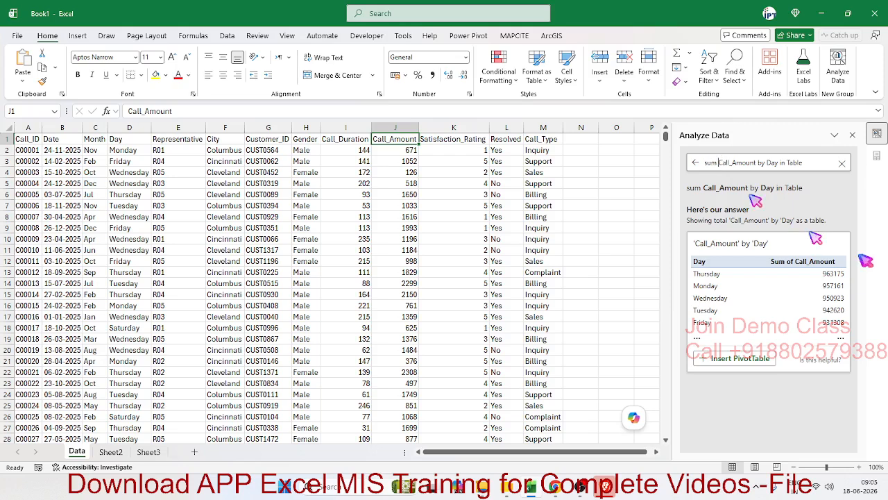
pyautogui.write('of')
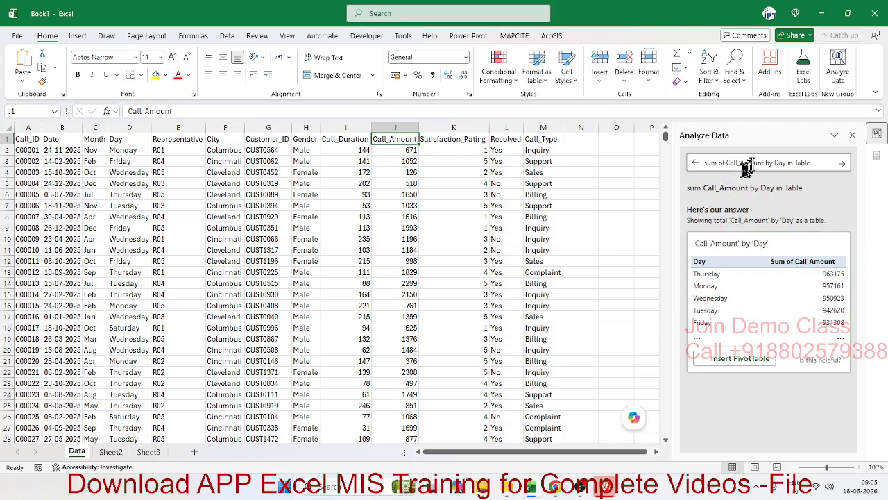
# Discard the current question and start a new one reading "avg of Call_Duration", copying the column name from header cell I1
pyautogui.click(697, 164)
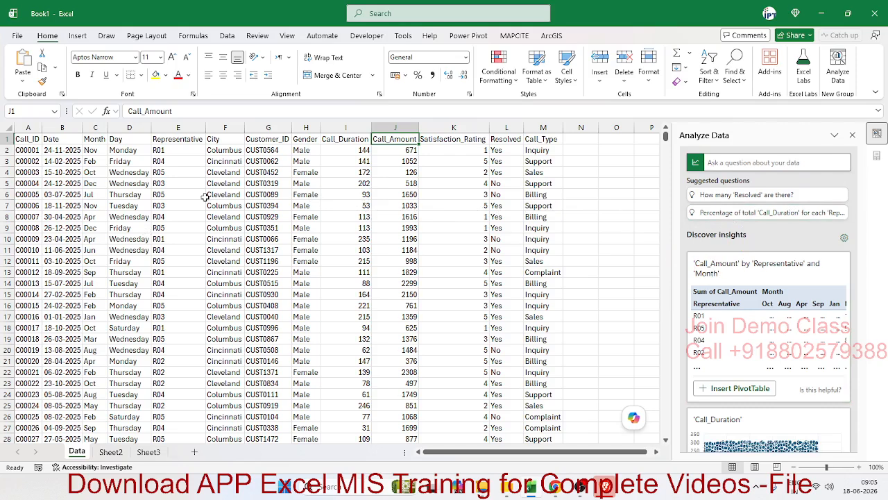
pyautogui.click(353, 125)
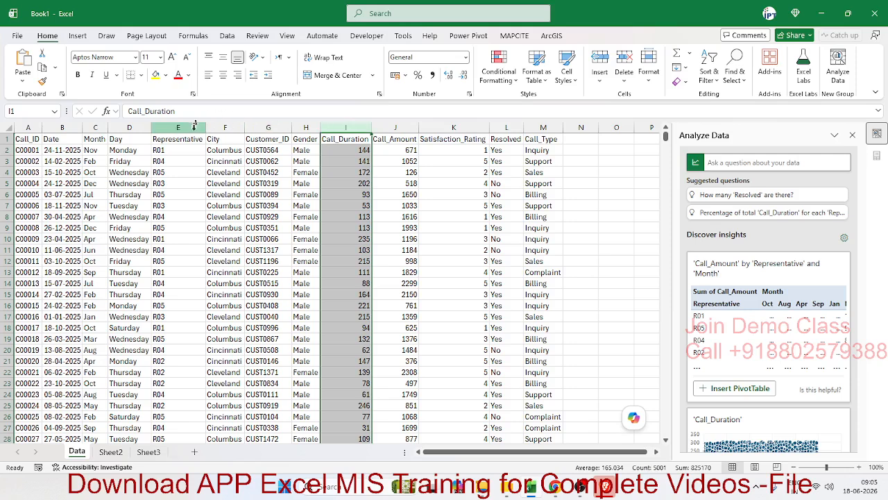
pyautogui.click(193, 139)
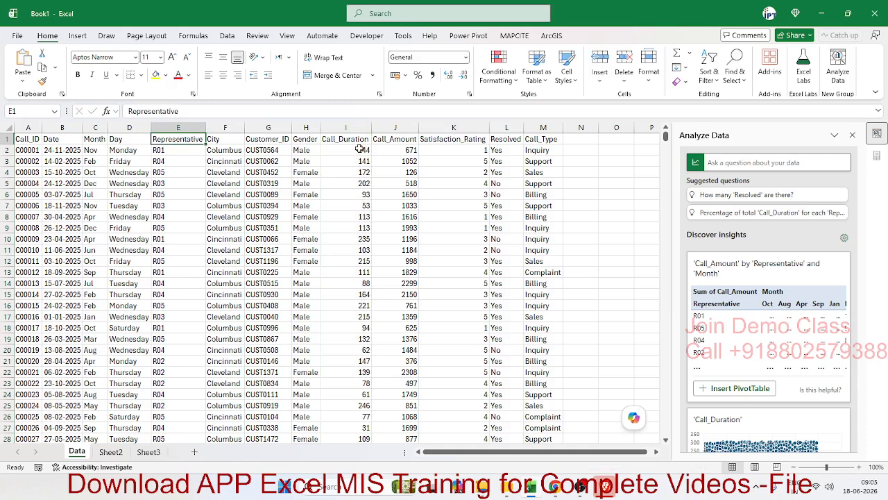
pyautogui.click(702, 163)
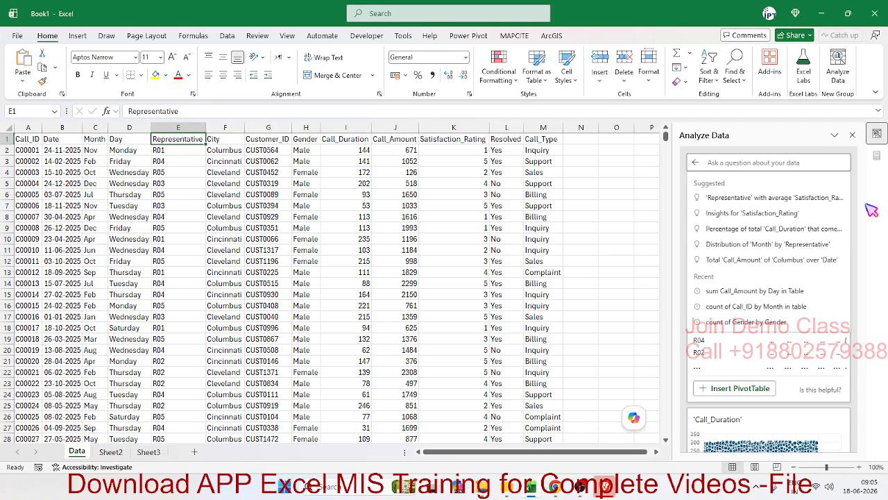
pyautogui.write('avg of')
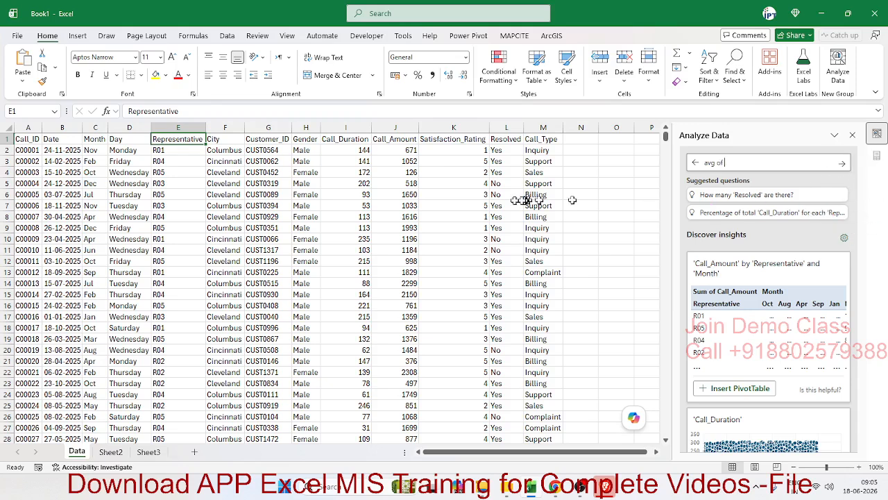
pyautogui.click(365, 140)
pyautogui.click(205, 113)
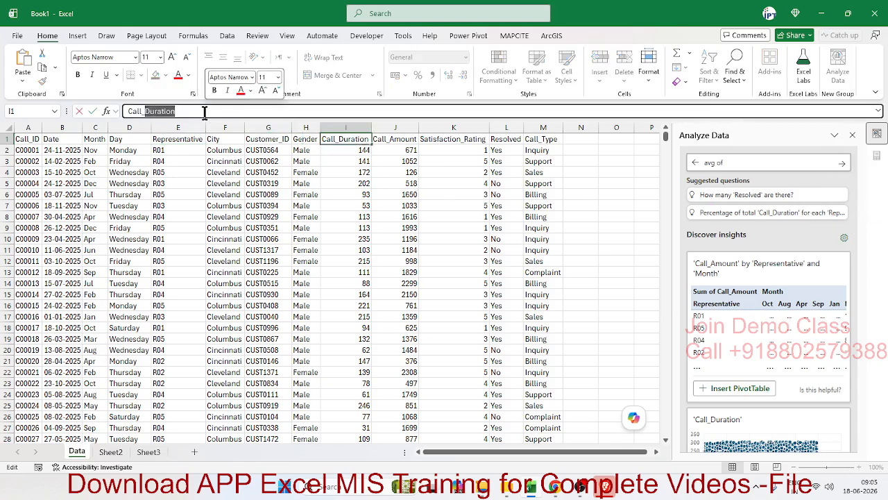
pyautogui.click(766, 164)
pyautogui.write('Call_Duration')
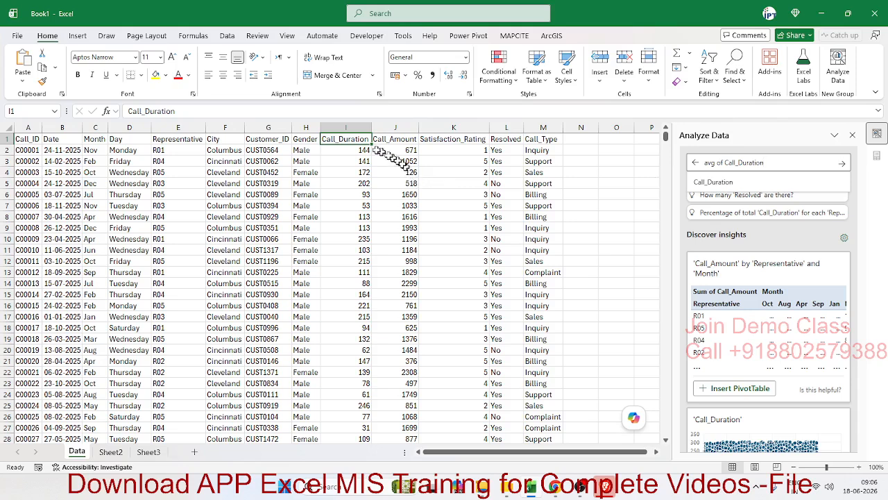
# Extend the question to "avg of Call_Duration by Representative" using the suggested Representative field, and submit it
pyautogui.click(360, 126)
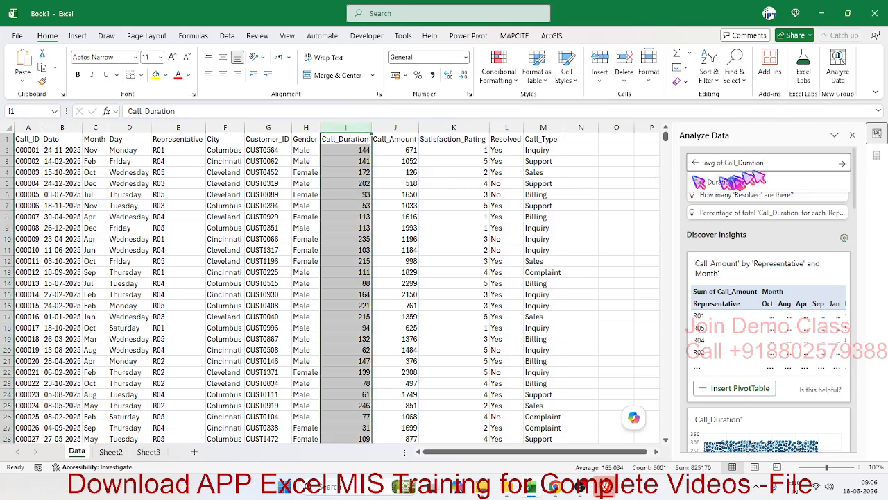
pyautogui.click(785, 164)
pyautogui.write('b')
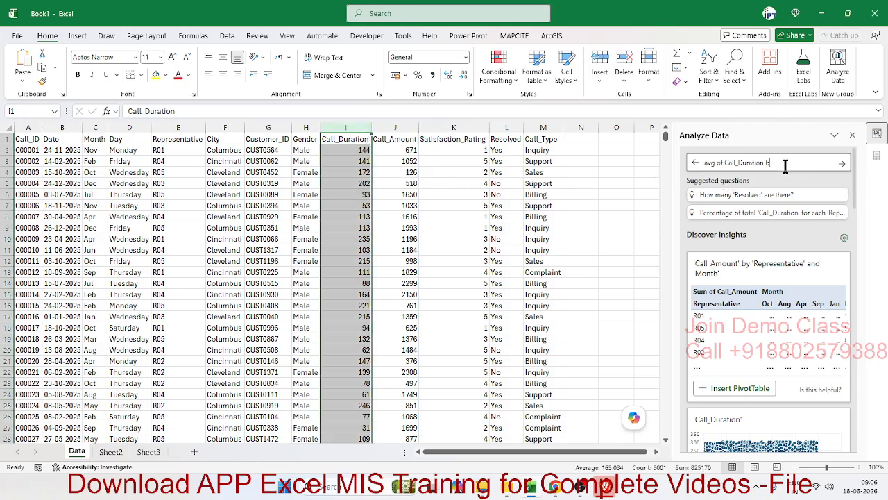
pyautogui.write('y')
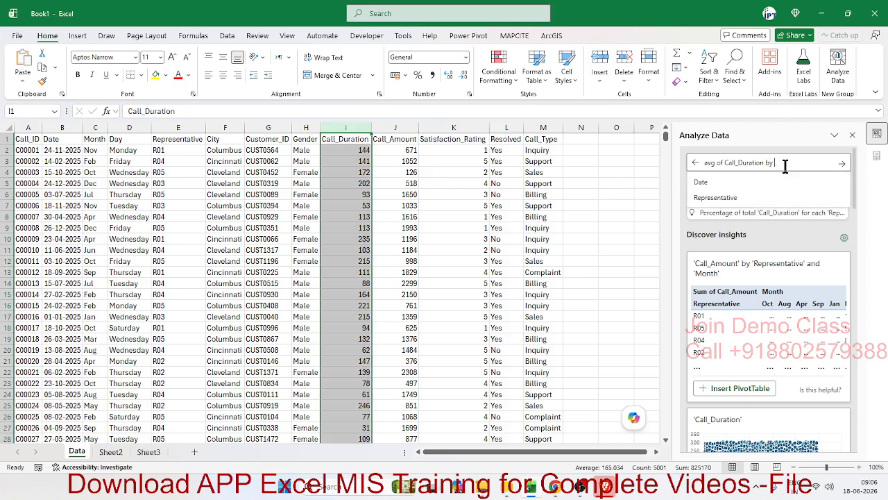
pyautogui.click(698, 198)
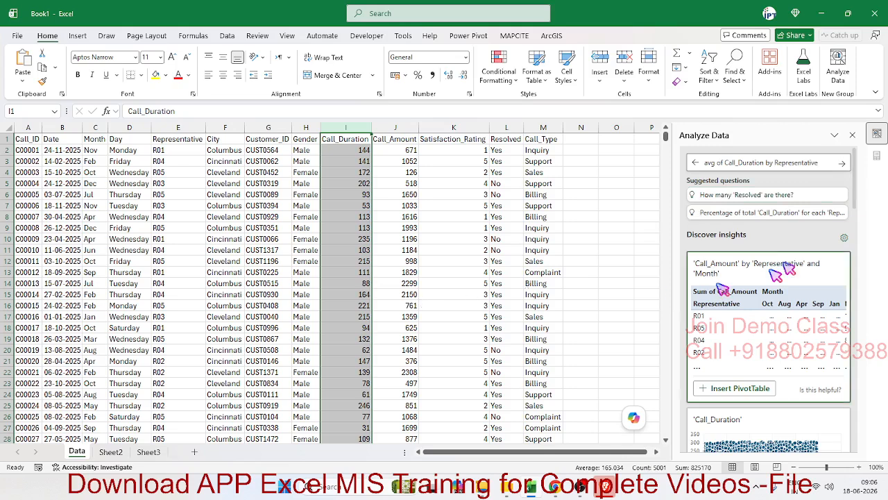
pyautogui.click(843, 164)
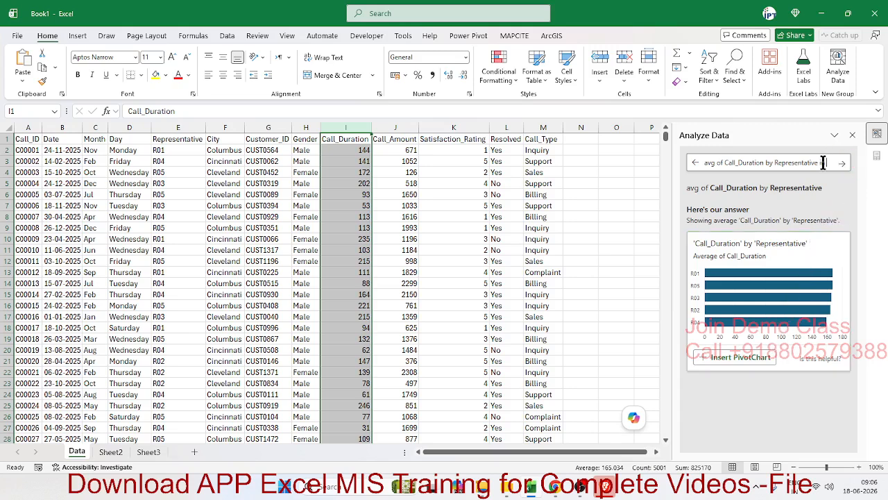
# Add "in Table" to the end of the Call_Duration by Representative question and submit it
pyautogui.write('Table')
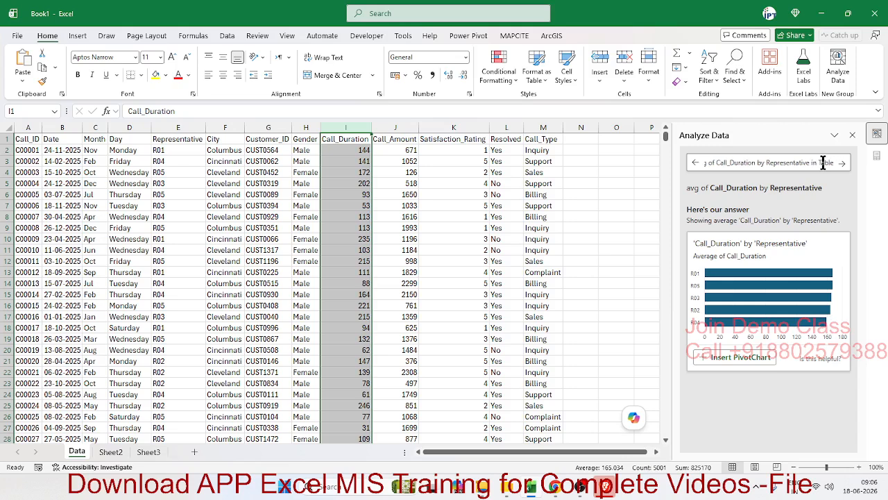
pyautogui.click(841, 165)
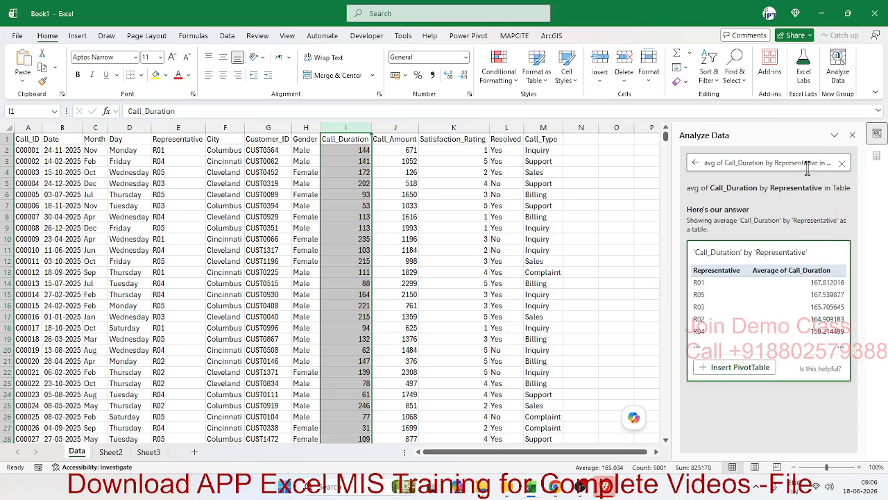
pyautogui.moveTo(825, 163); pyautogui.dragTo(677, 148)
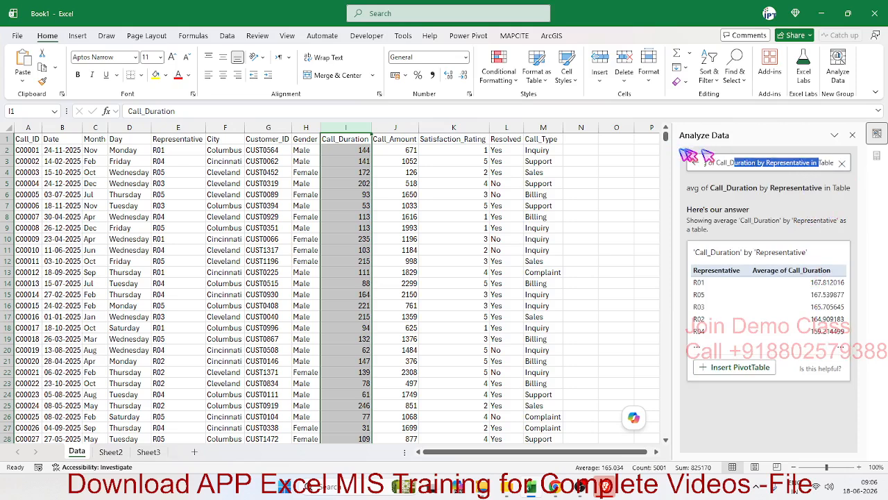
pyautogui.click(755, 164)
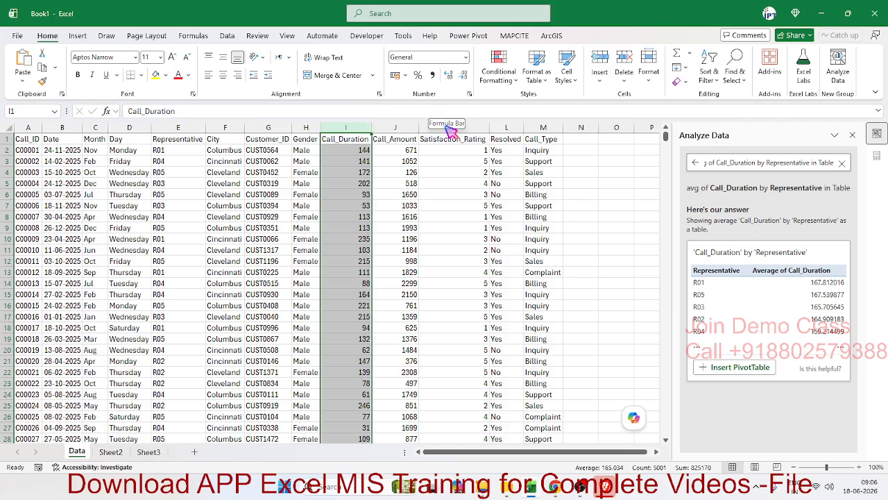
# Clear the submitted question and start a new one with "avg of Call_Duration"
pyautogui.click(750, 164)
pyautogui.press('BackSpace')
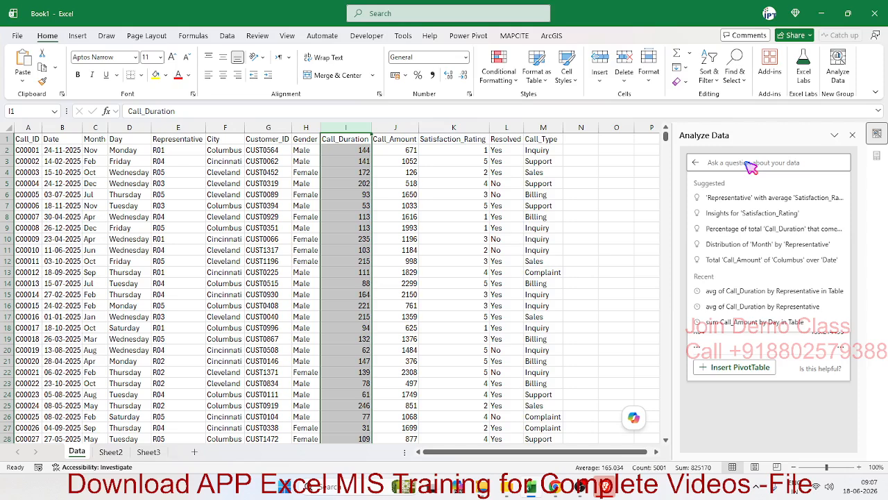
pyautogui.write('a')
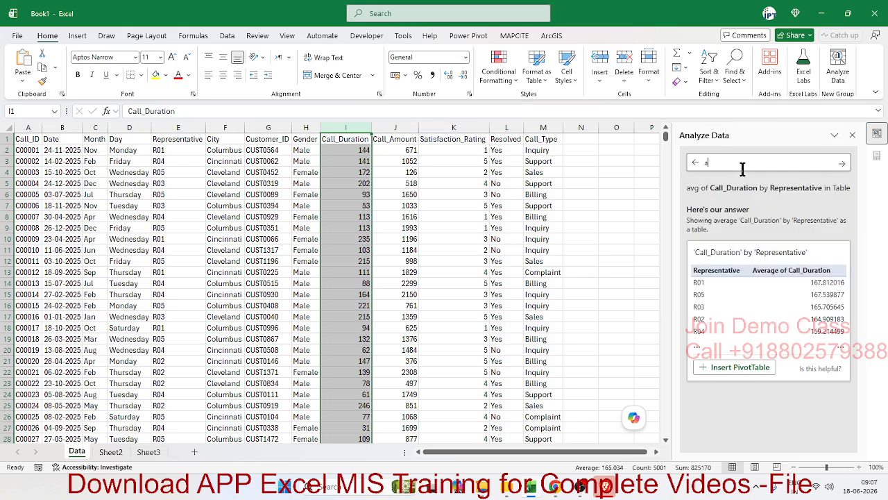
pyautogui.write('vg ')
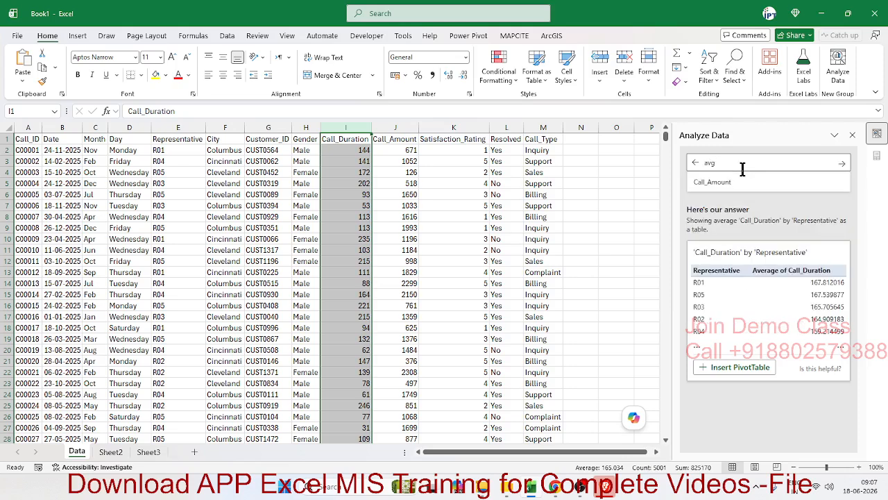
pyautogui.write('of')
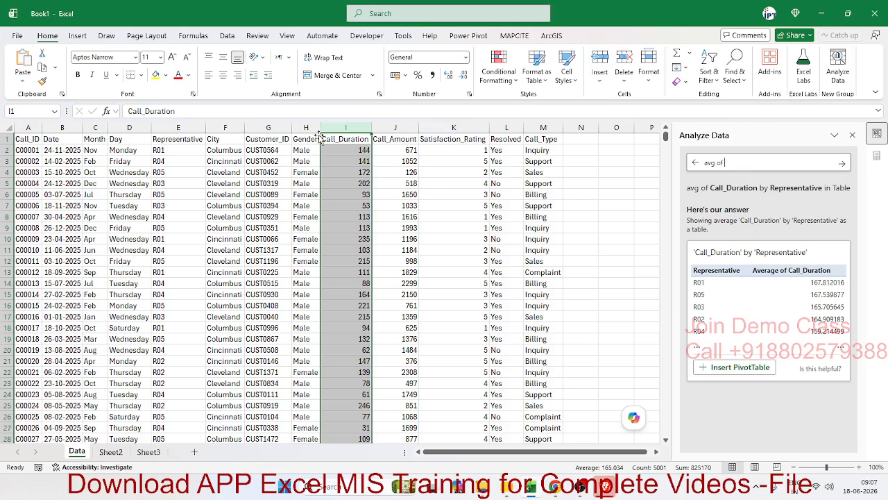
pyautogui.write('Call_Duration')
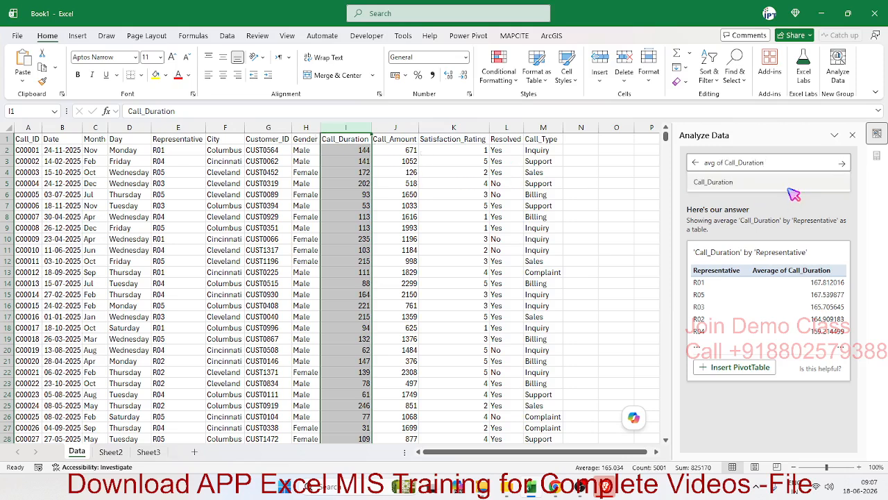
# Extend the question with "and sum of Call_Amount", taking the Call_Amount field from the suggestions
pyautogui.write('and sum of')
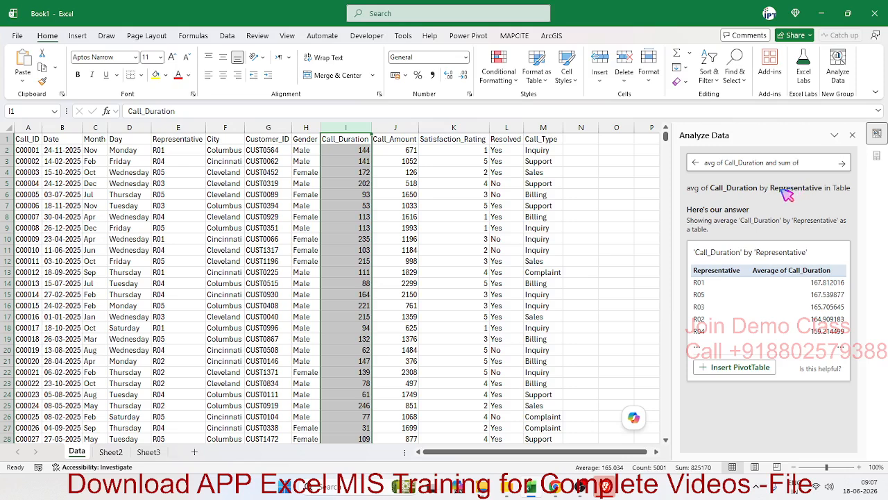
pyautogui.click(397, 148)
pyautogui.click(381, 135)
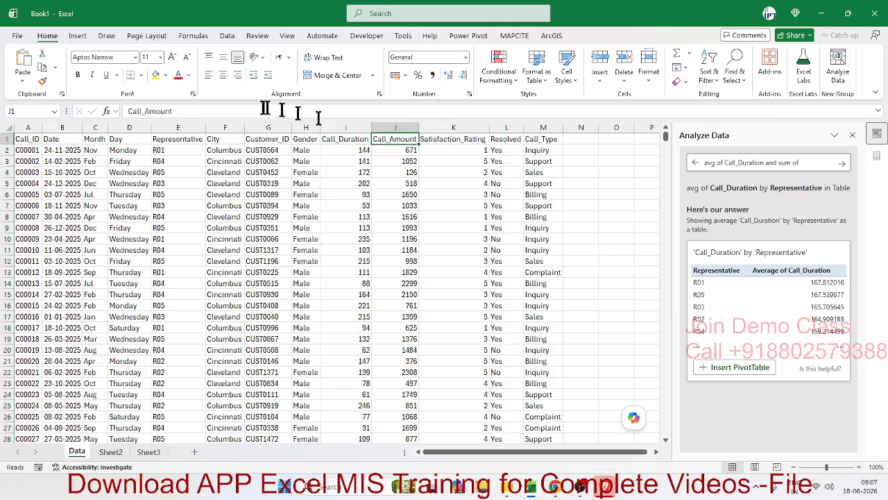
pyautogui.moveTo(172, 111); pyautogui.dragTo(144, 111)
pyautogui.click(802, 163)
pyautogui.write('call')
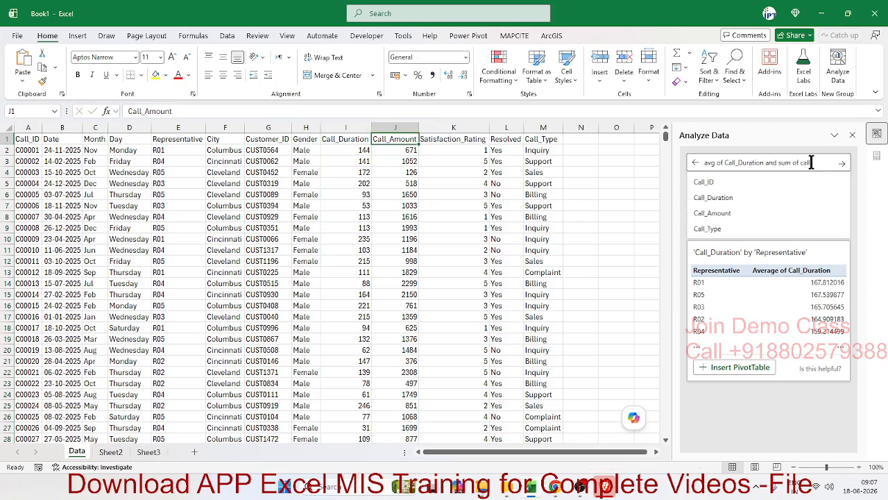
pyautogui.click(770, 213)
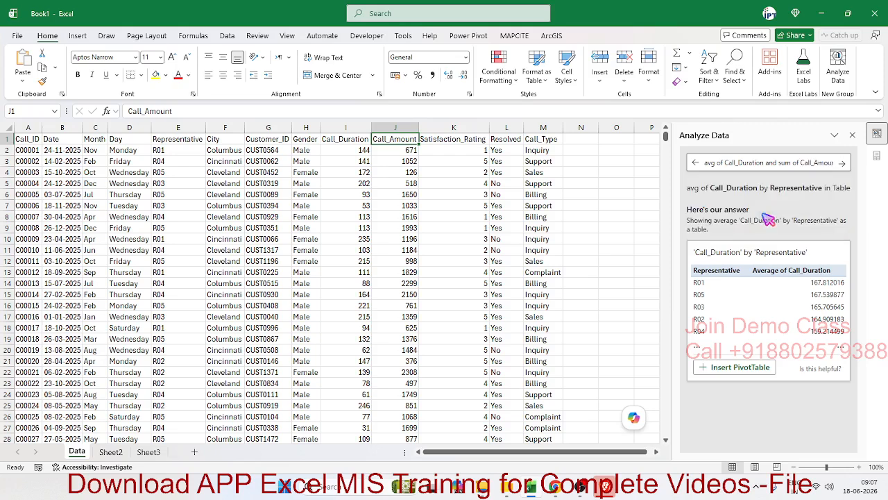
# Extend the question with "and avg of Satisfaction_Rating", taking the Satisfaction_Rating field from the suggestions
pyautogui.write('b')
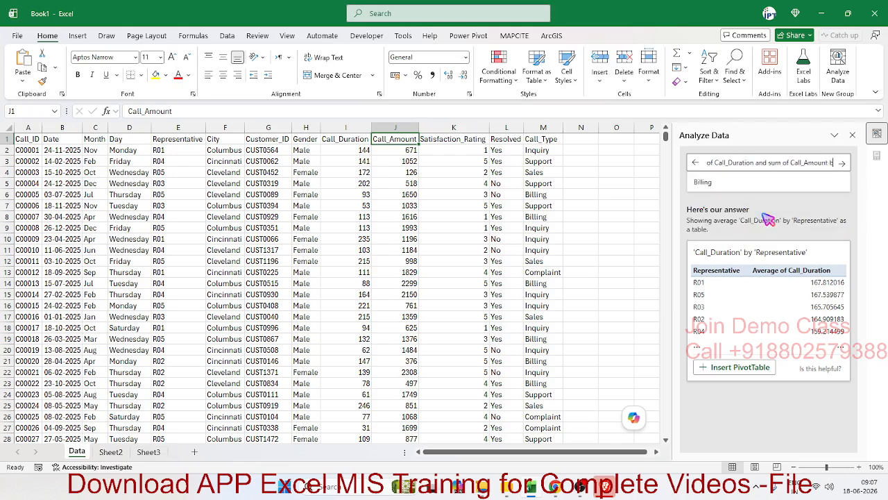
pyautogui.press('BackSpace')
pyautogui.write('and')
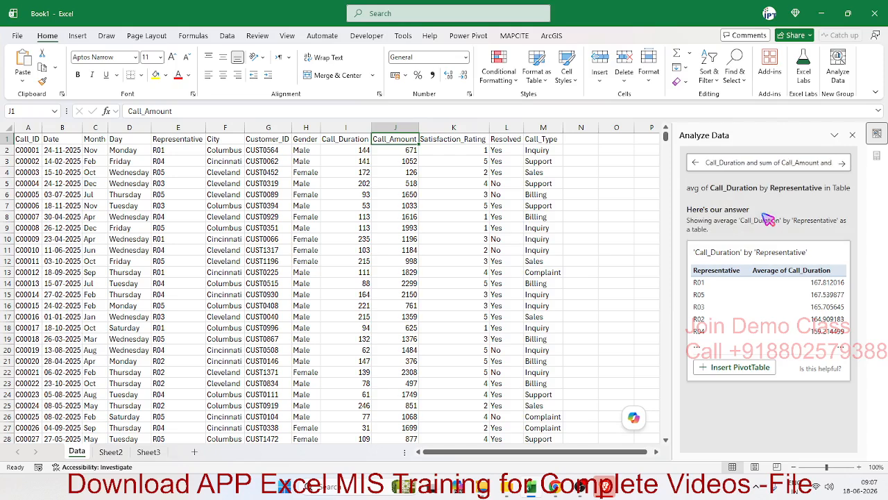
pyautogui.write(' avg')
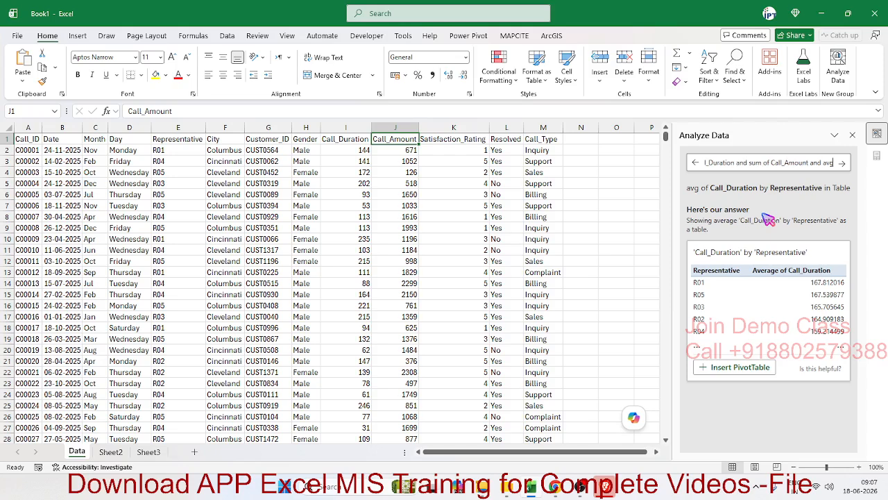
pyautogui.write(' of')
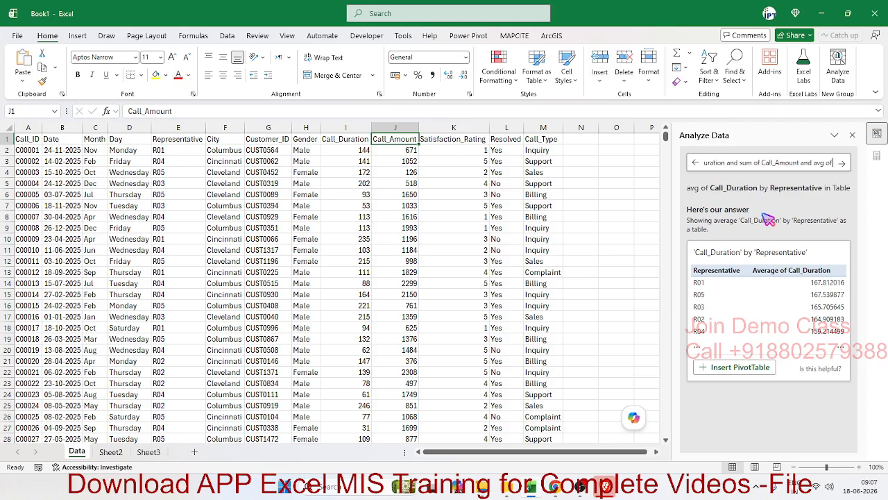
pyautogui.write(' sa')
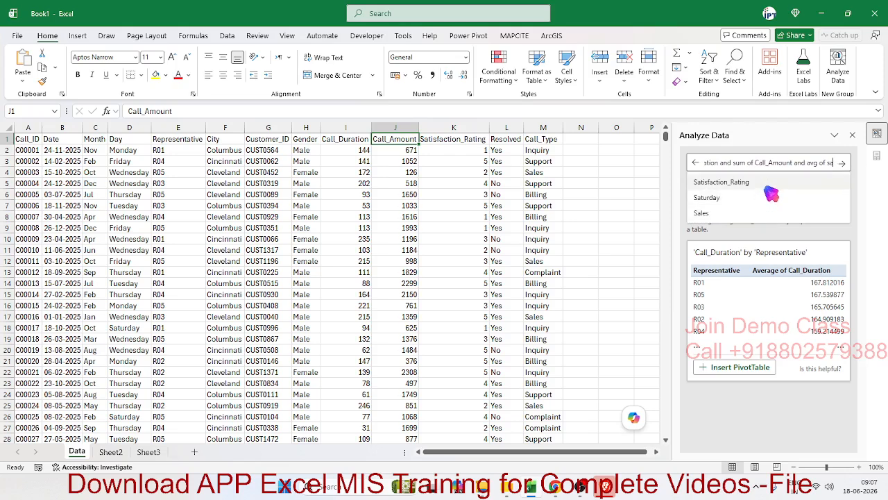
pyautogui.click(769, 211)
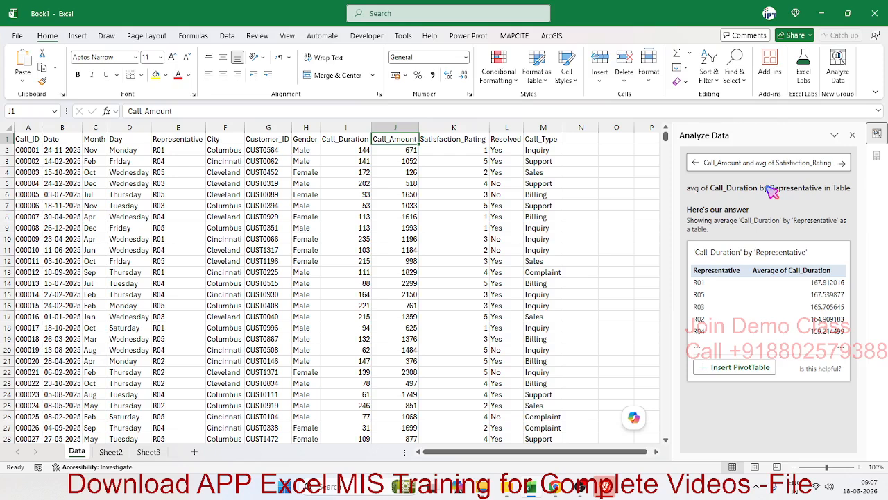
# Complete the question with "by Representative", copying the field name from header cell E1, and submit it
pyautogui.write('by')
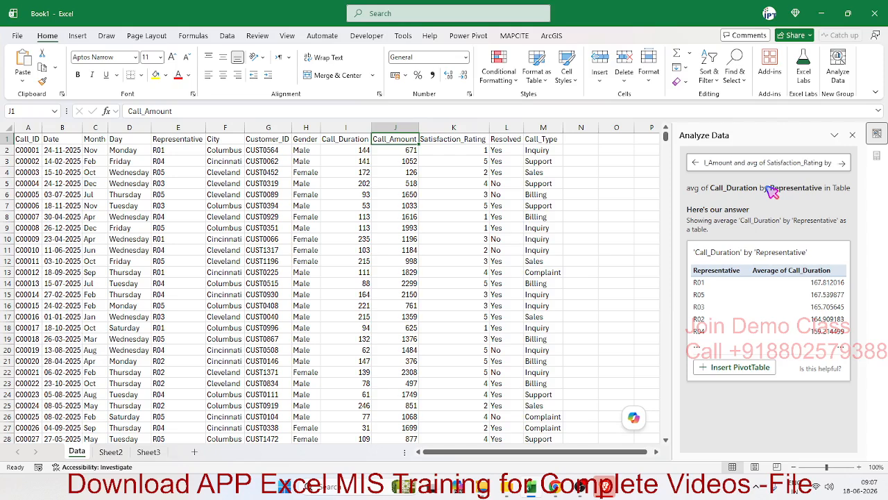
pyautogui.write(' re')
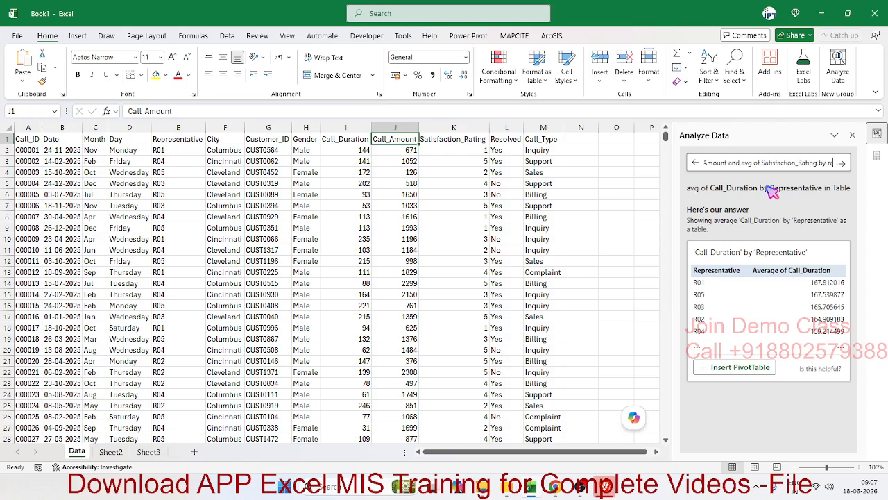
pyautogui.write('p')
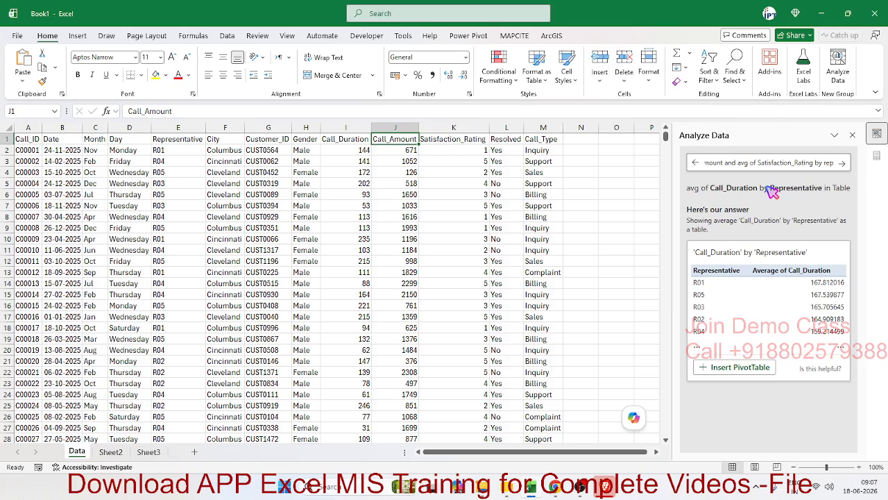
pyautogui.press('BackSpace')
pyautogui.press('BackSpace')
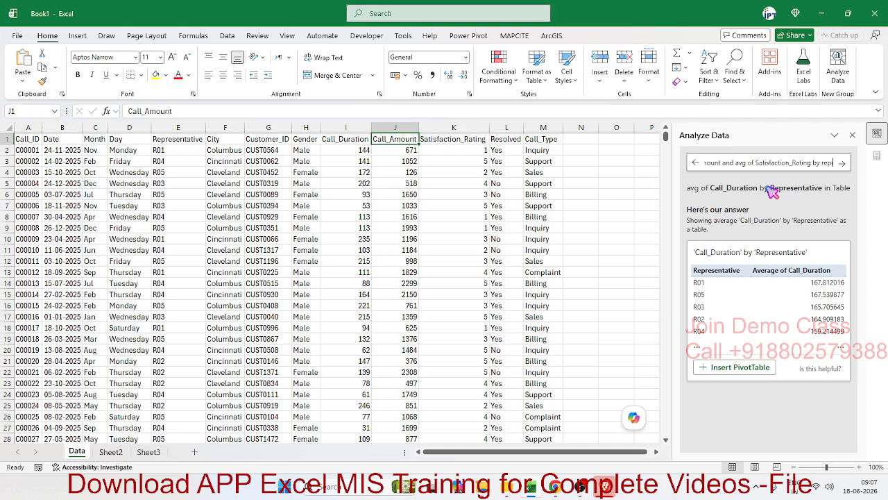
pyautogui.press('BackSpace')
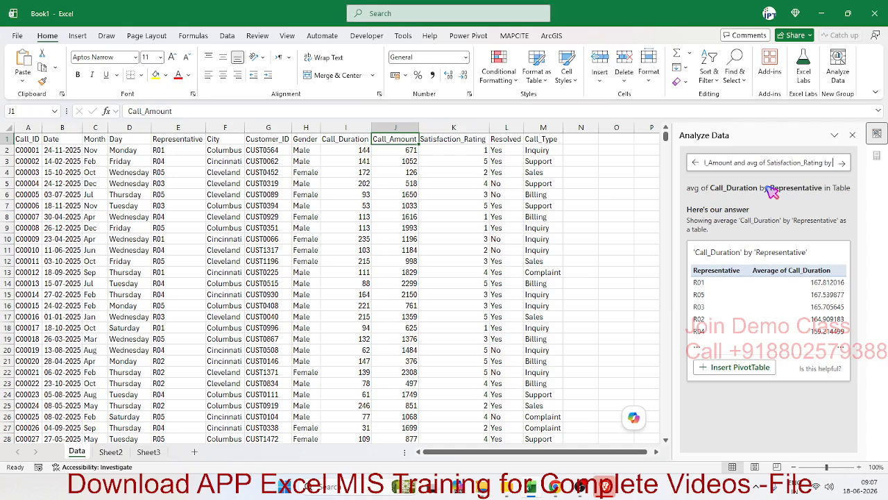
pyautogui.click(178, 139)
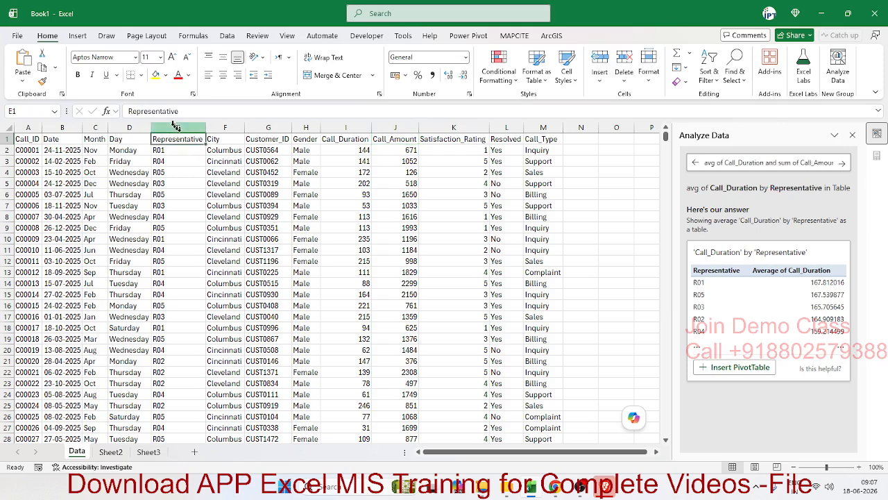
pyautogui.doubleClick(153, 111)
pyautogui.hotkey('ctrl', 'c')
pyautogui.moveTo(813, 161); pyautogui.dragTo(841, 167)
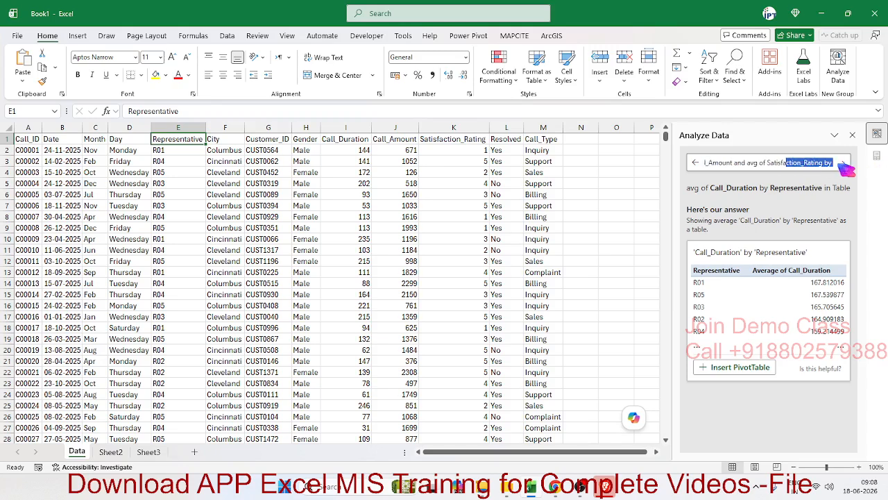
pyautogui.click(832, 163)
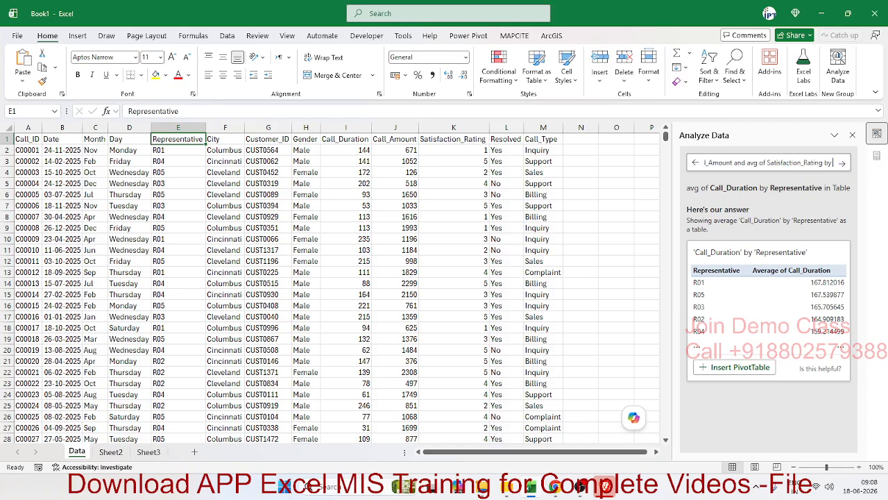
pyautogui.hotkey('ctrl', 'v')
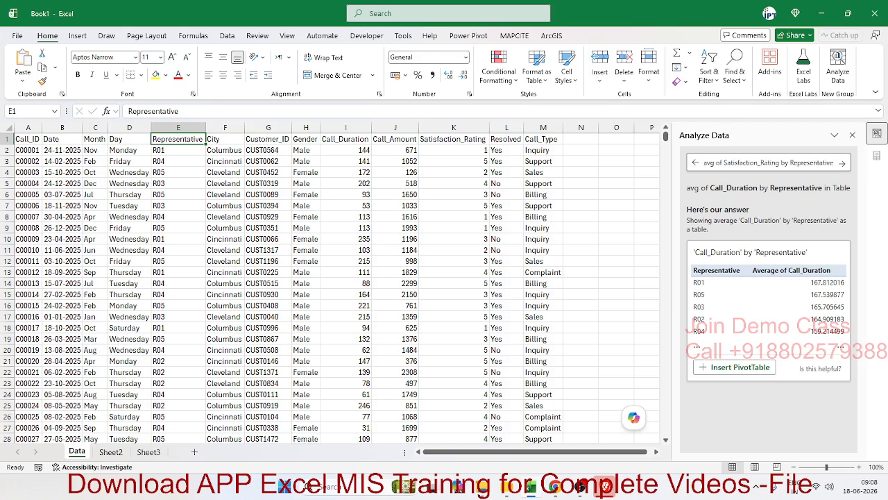
pyautogui.click(841, 164)
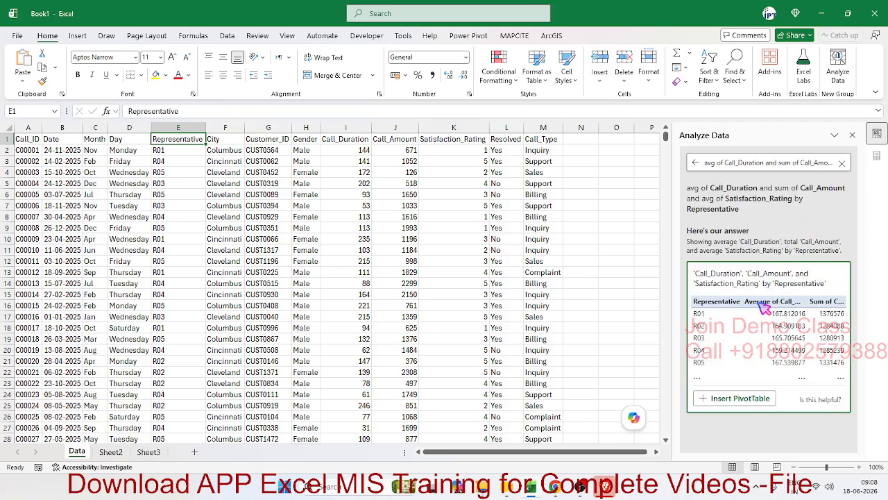
# Insert the three-measure answer as a PivotTable and check the R02 row's duration, amount and rating values
pyautogui.click(738, 399)
pyautogui.click(221, 194)
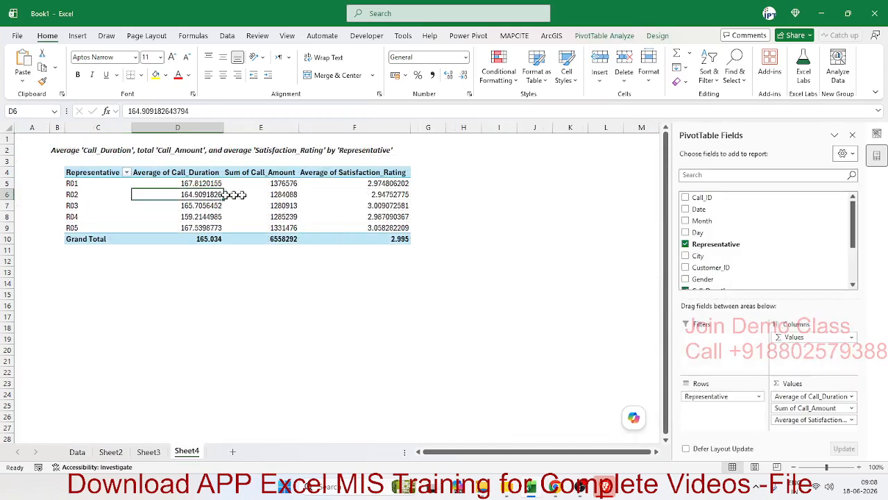
pyautogui.click(312, 194)
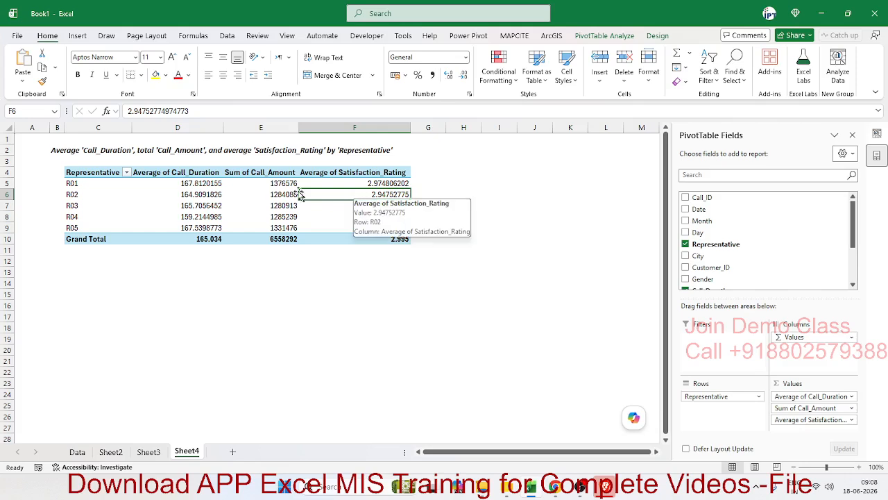
pyautogui.click(257, 194)
pyautogui.click(203, 195)
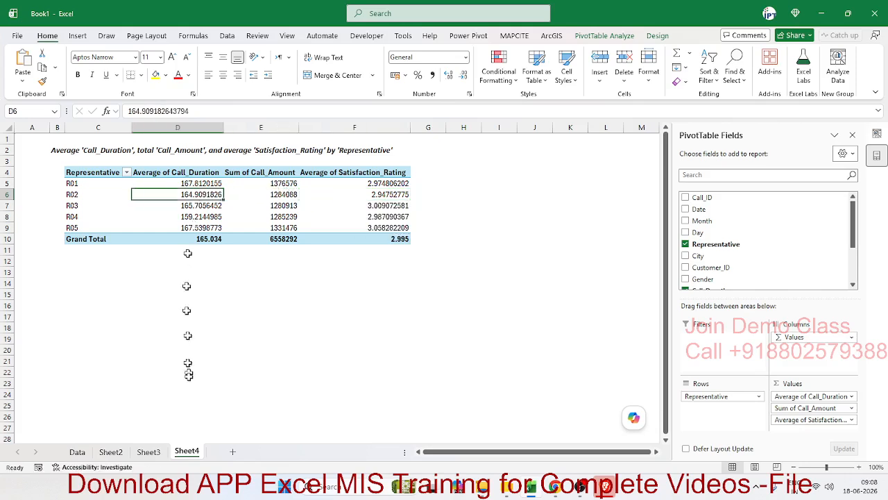
# Review the Sheet3 PivotTable and the submitted question, and check the amount and rating columns on Sheet4
pyautogui.click(151, 451)
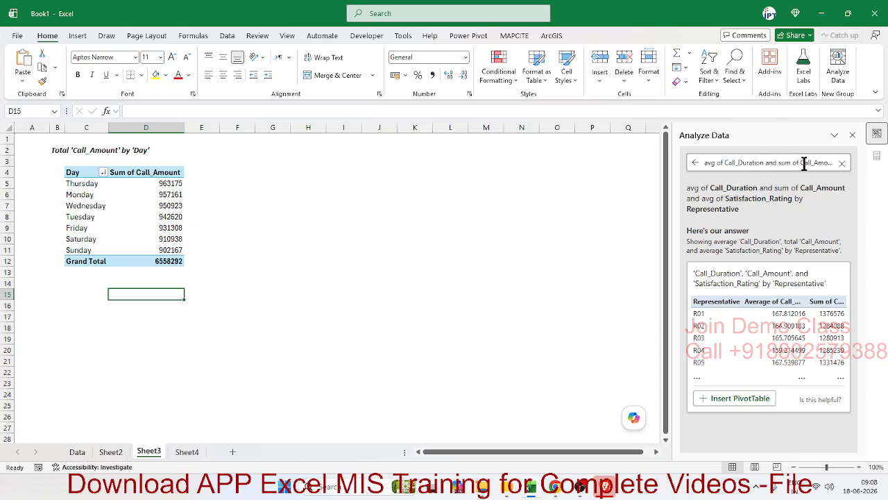
pyautogui.moveTo(804, 163); pyautogui.dragTo(699, 165)
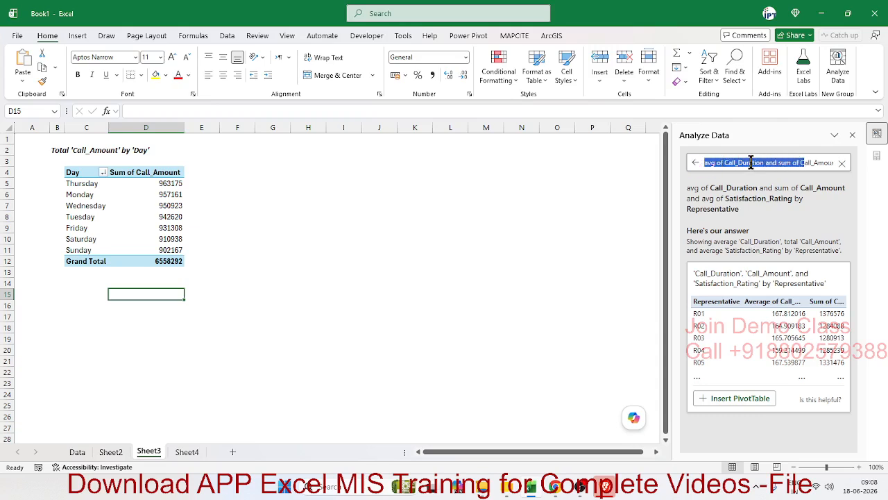
pyautogui.click(186, 451)
pyautogui.click(277, 197)
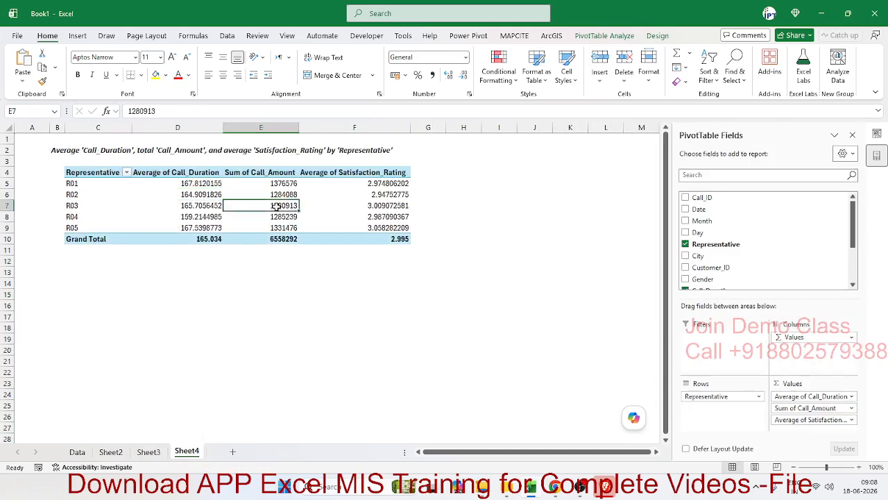
pyautogui.click(379, 192)
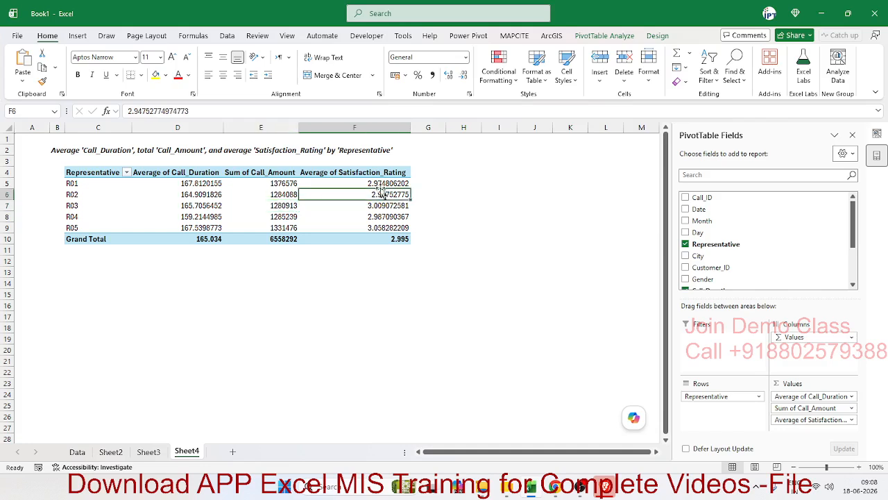
pyautogui.click(377, 182)
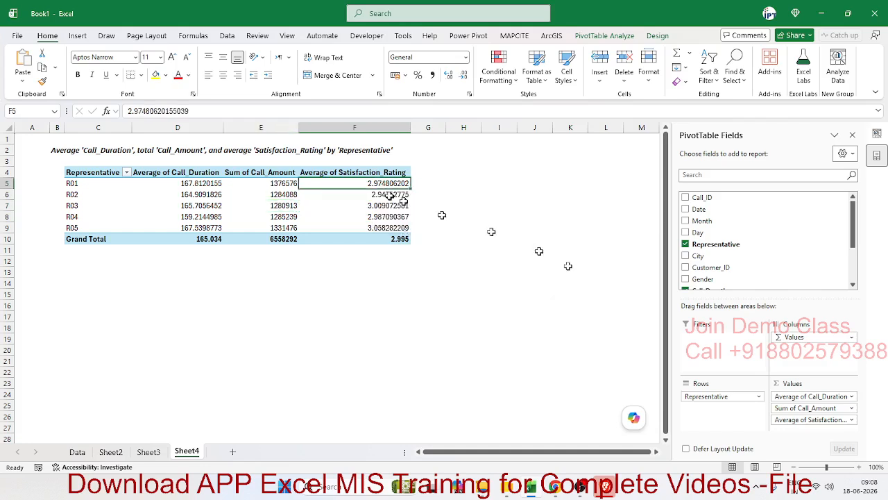
pyautogui.click(373, 172)
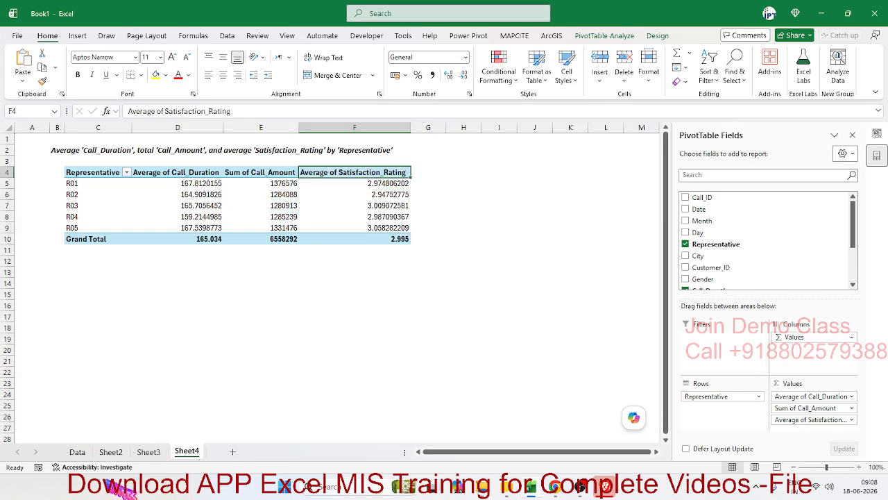
# Examine the Satisfaction_Rating values on the Data sheet and R01's three measures in the Sheet4 PivotTable
pyautogui.click(77, 451)
pyautogui.moveTo(454, 150); pyautogui.dragTo(454, 306)
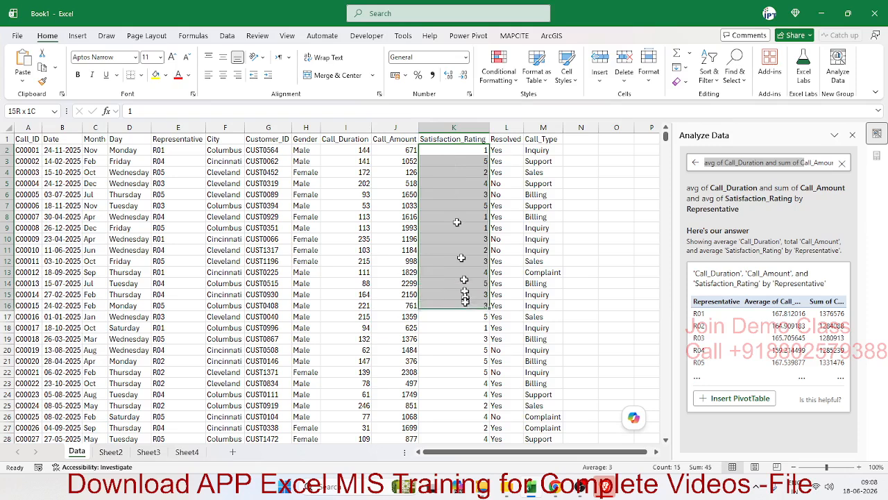
pyautogui.click(187, 452)
pyautogui.click(94, 179)
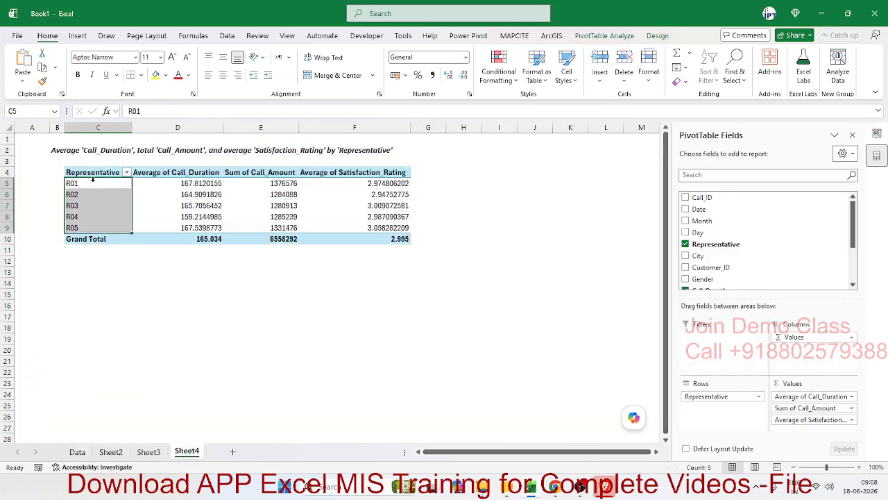
pyautogui.click(94, 178)
pyautogui.click(161, 185)
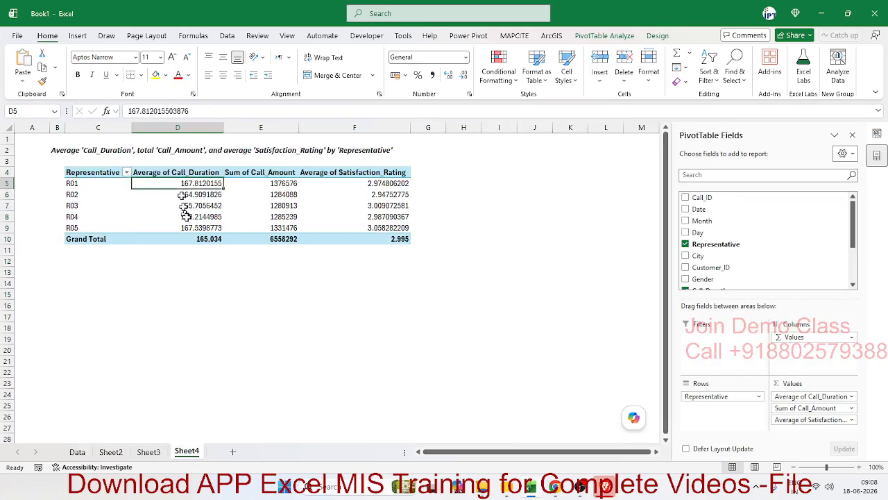
pyautogui.moveTo(187, 218)
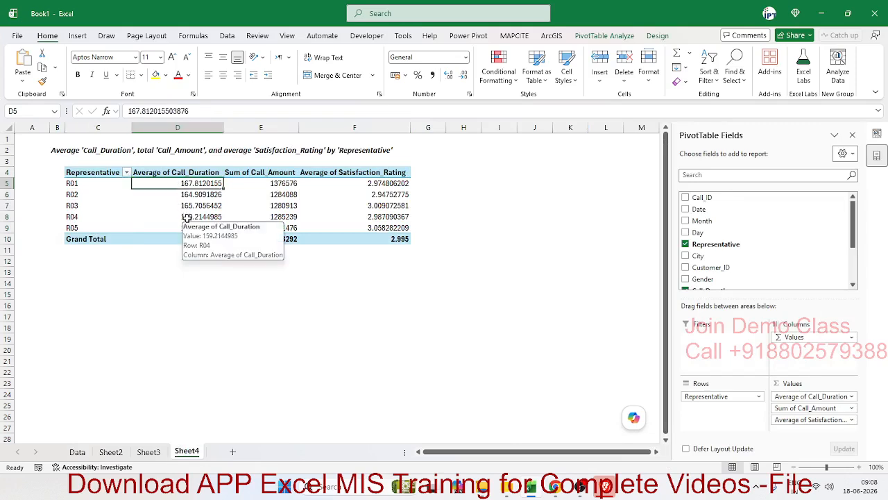
pyautogui.click(245, 181)
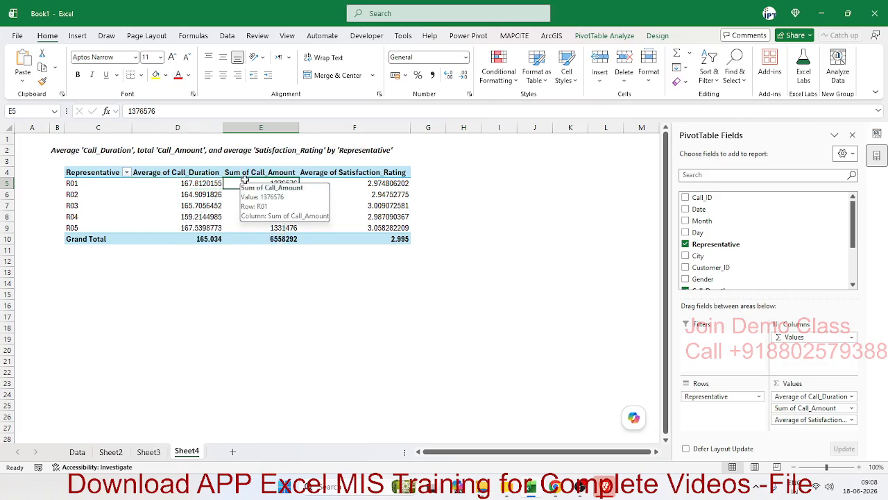
pyautogui.click(368, 183)
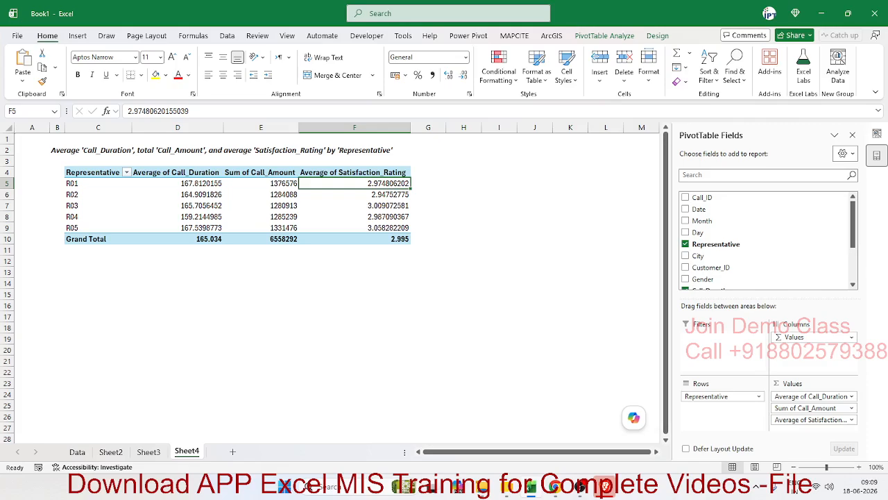
# On the Data sheet, extend the Analyze Data question with "and day" after "by Representative" and submit it
pyautogui.click(84, 451)
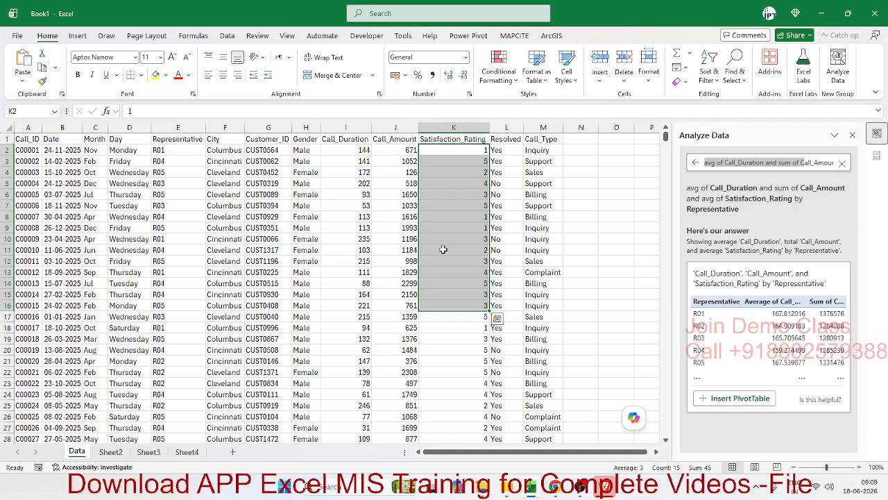
pyautogui.click(755, 164)
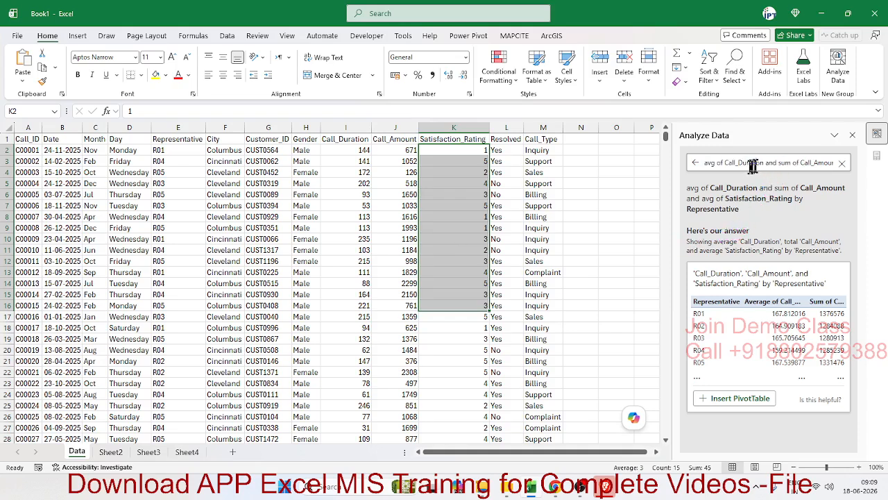
pyautogui.moveTo(728, 166); pyautogui.dragTo(703, 166)
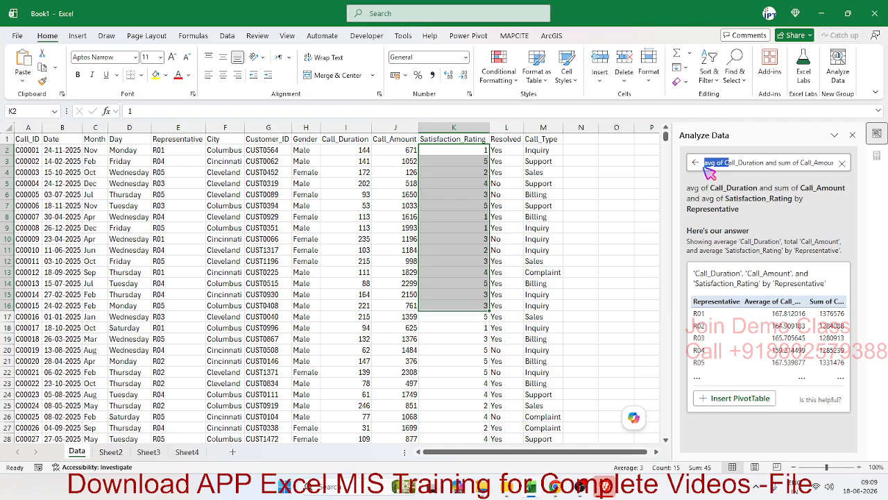
pyautogui.press('Right')
pyautogui.press('Right')
pyautogui.press('Right')
pyautogui.press('Right')
pyautogui.press('Right')
pyautogui.press('Right')
pyautogui.press('Right')
pyautogui.press('Right')
pyautogui.press('Right')
pyautogui.press('Right')
pyautogui.press('Right')
pyautogui.press('Right')
pyautogui.press('Right')
pyautogui.press('Right')
pyautogui.press('Right')
pyautogui.press('Right')
pyautogui.press('Right')
pyautogui.press('Right')
pyautogui.press('Right')
pyautogui.press('Right')
pyautogui.press('Right')
pyautogui.press('Right')
pyautogui.press('Right')
pyautogui.press('Right')
pyautogui.press('Right')
pyautogui.press('Right')
pyautogui.press('Right')
pyautogui.press('Right')
pyautogui.press('Right')
pyautogui.press('Right')
pyautogui.press('Right')
pyautogui.press('Right')
pyautogui.press('Right')
pyautogui.press('Right')
pyautogui.press('Right')
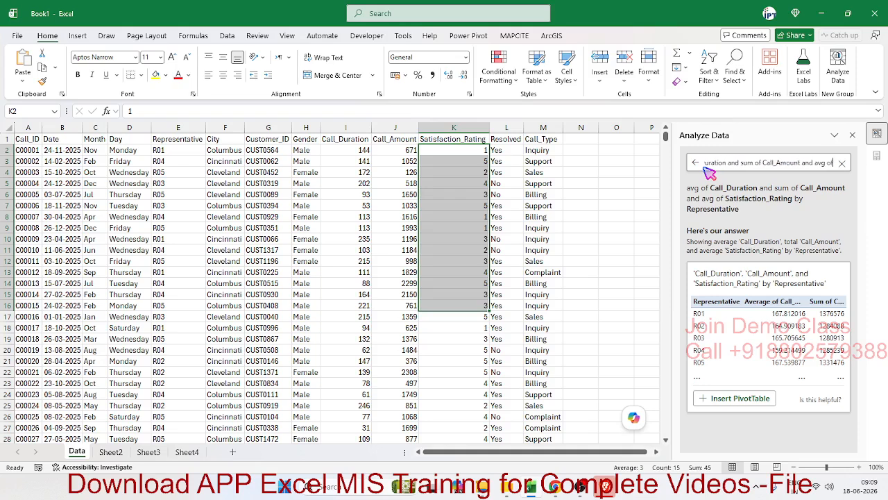
pyautogui.press('Right')
pyautogui.press('Right')
pyautogui.press('Right')
pyautogui.press('Right')
pyautogui.press('Right')
pyautogui.press('Right')
pyautogui.press('Right')
pyautogui.press('Right')
pyautogui.press('Right')
pyautogui.press('Right')
pyautogui.press('Right')
pyautogui.press('Right')
pyautogui.press('Right')
pyautogui.press('Right')
pyautogui.press('Right')
pyautogui.press('Right')
pyautogui.press('Right')
pyautogui.press('Right')
pyautogui.press('Right')
pyautogui.press('Right')
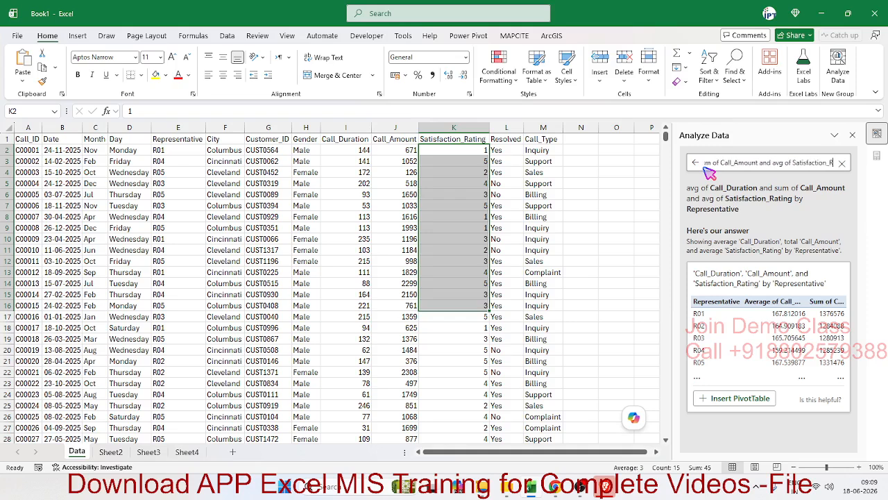
pyautogui.press('Right')
pyautogui.press('Right')
pyautogui.press('Right')
pyautogui.press('Right')
pyautogui.press('Right')
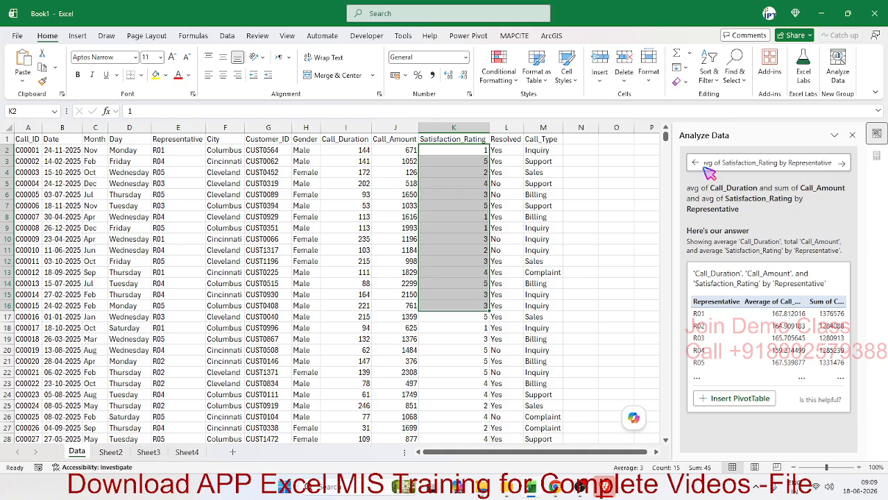
pyautogui.write('and')
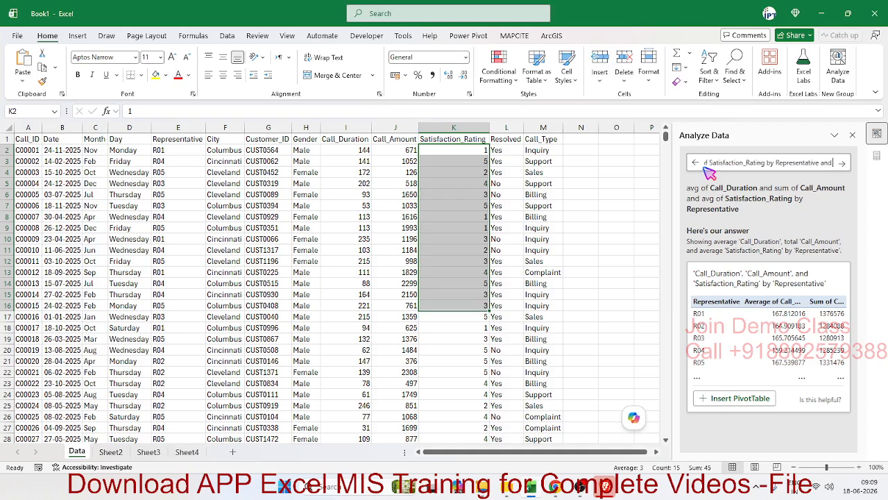
pyautogui.write(' da')
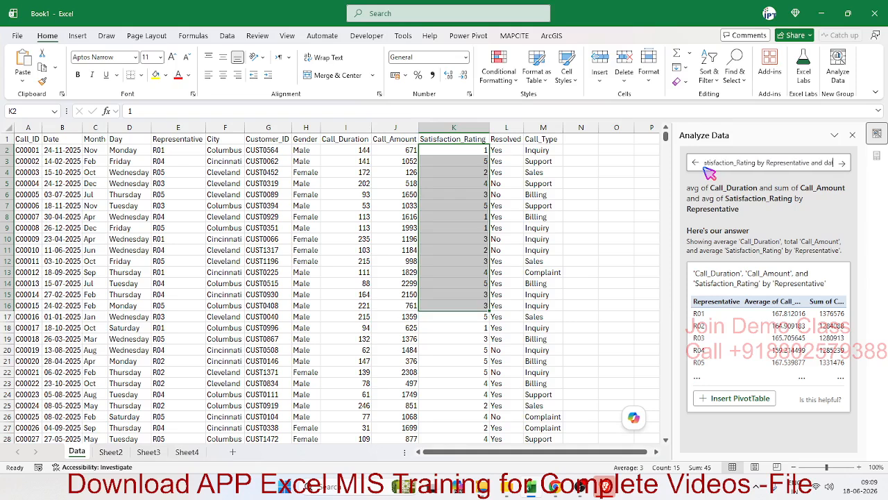
pyautogui.write('y')
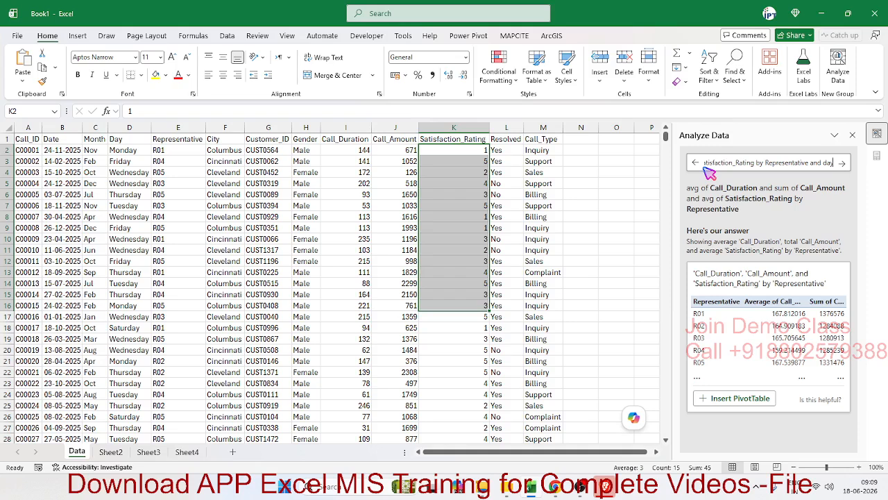
pyautogui.click(843, 164)
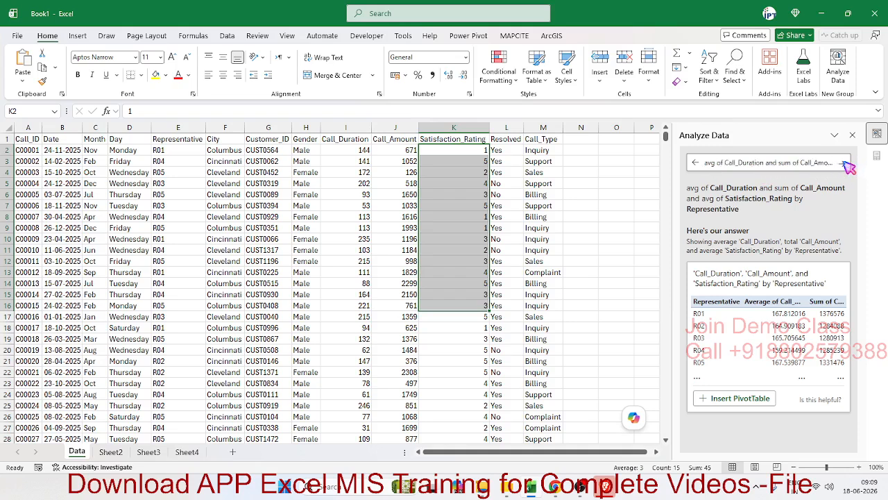
# Insert the answer by Representative and Day as a PivotTable and check R01's average call durations for Tuesday and Saturday
pyautogui.click(746, 419)
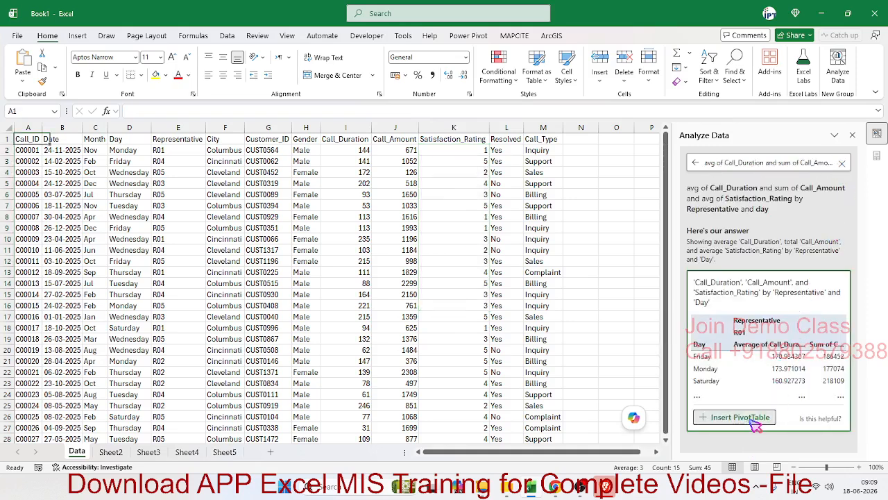
pyautogui.click(188, 228)
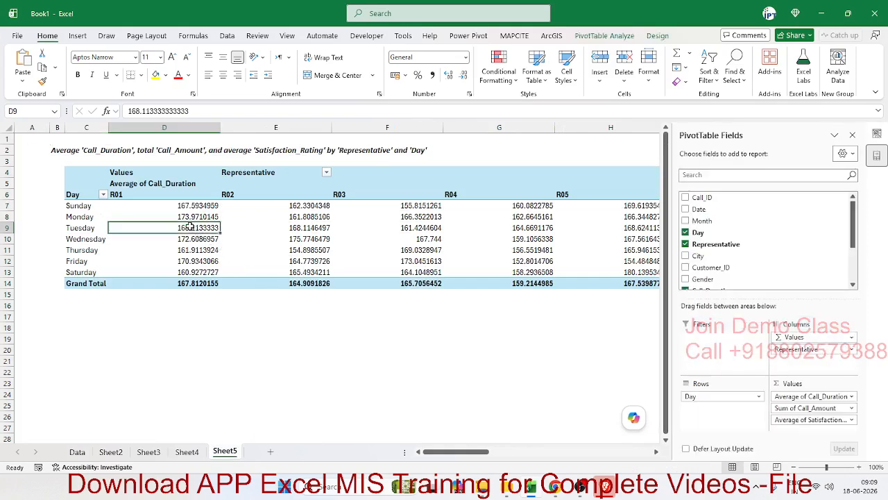
pyautogui.click(180, 270)
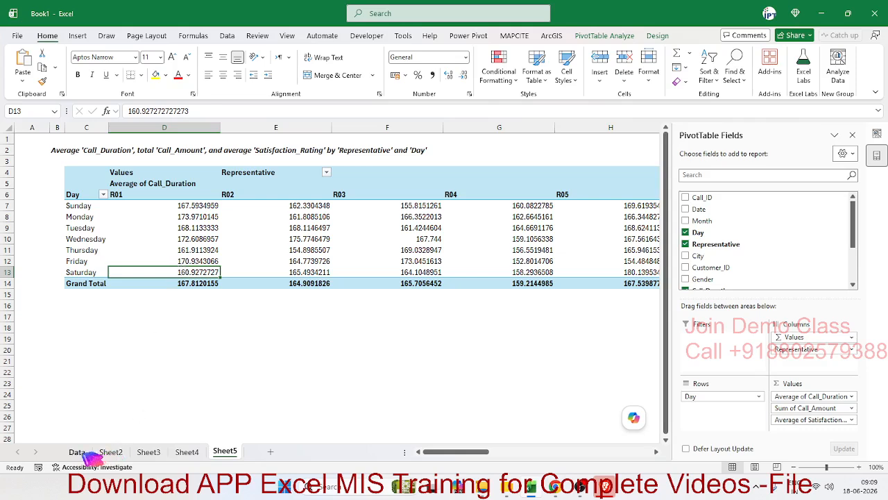
# Delete Sheet2 through Sheet5 together, keeping only the Data sheet, and close the Analyze Data pane
pyautogui.click(109, 452)
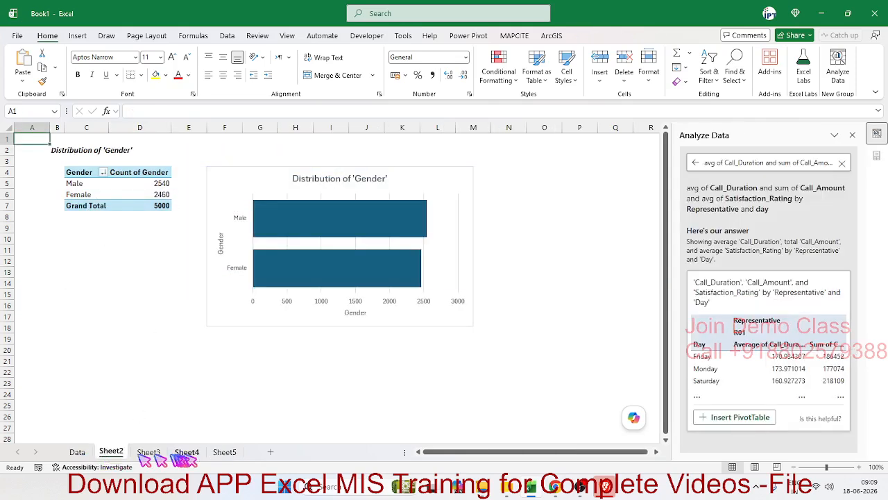
pyautogui.keyDown('shift'); pyautogui.click(222, 455); pyautogui.keyUp('shift')
pyautogui.rightClick(222, 454)
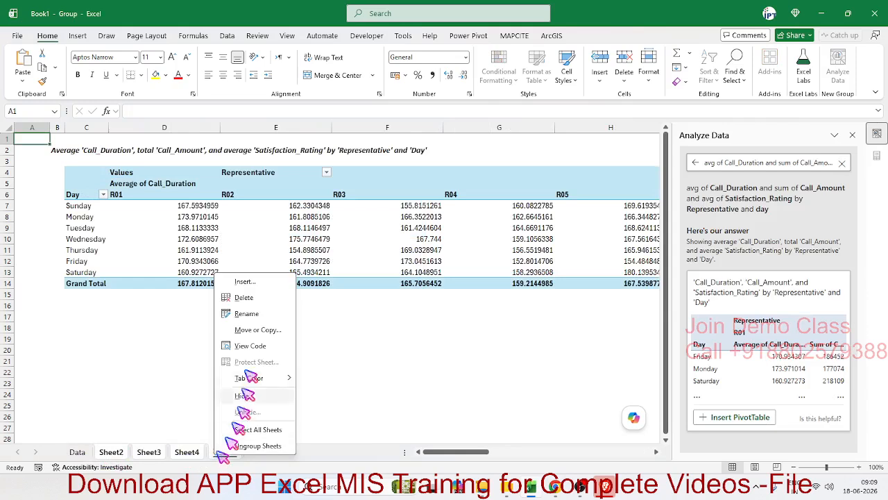
pyautogui.click(263, 299)
pyautogui.click(468, 264)
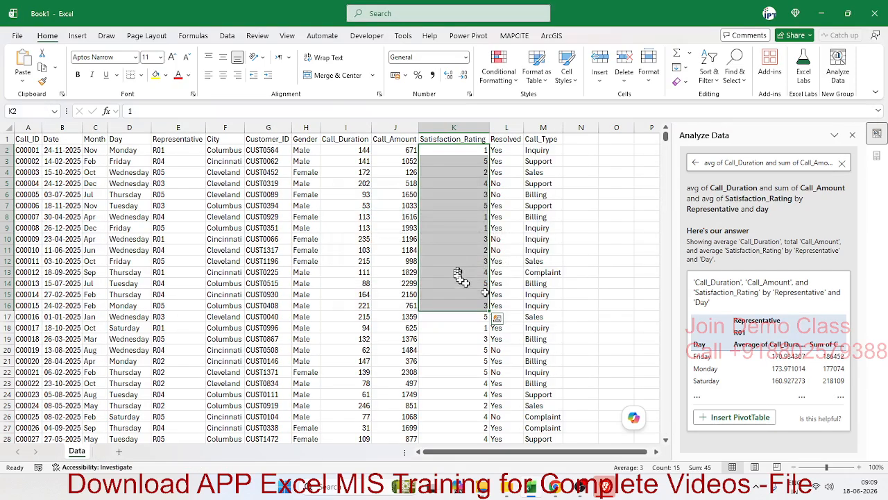
pyautogui.click(852, 135)
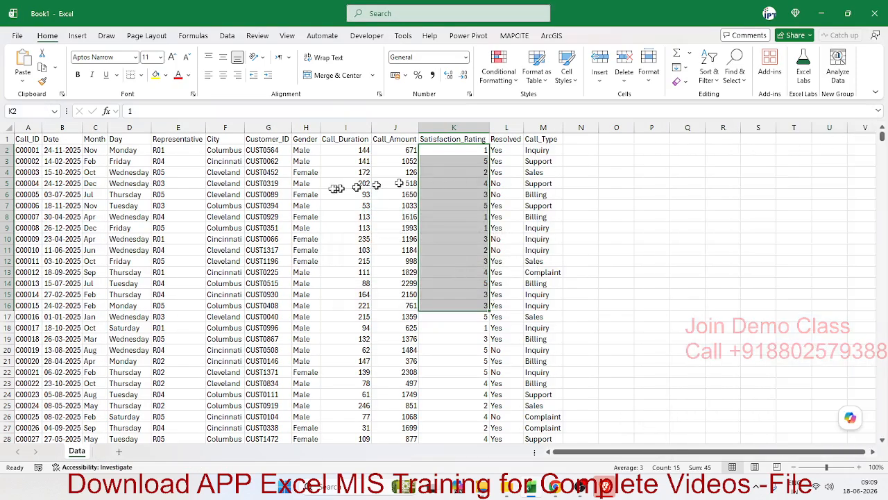
# With a cell of the call data selected, open Copilot and begin the prompt with "Make Summery Report"
pyautogui.click(337, 186)
pyautogui.click(116, 186)
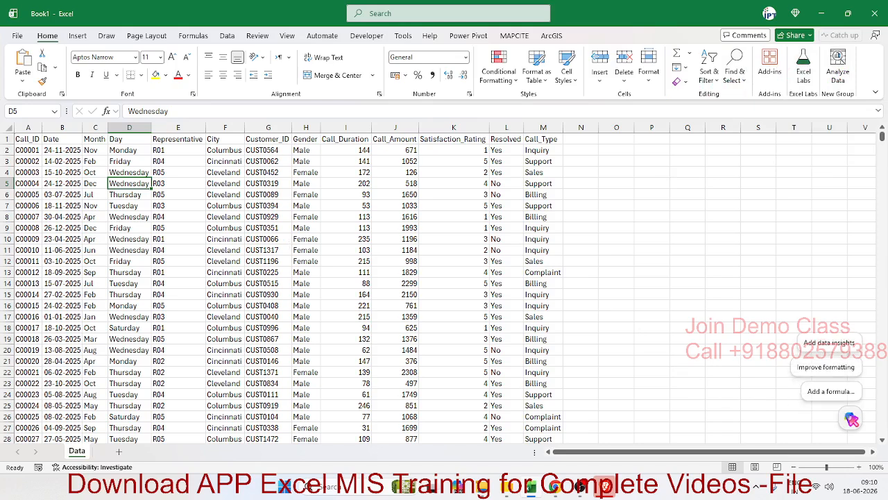
pyautogui.click(852, 419)
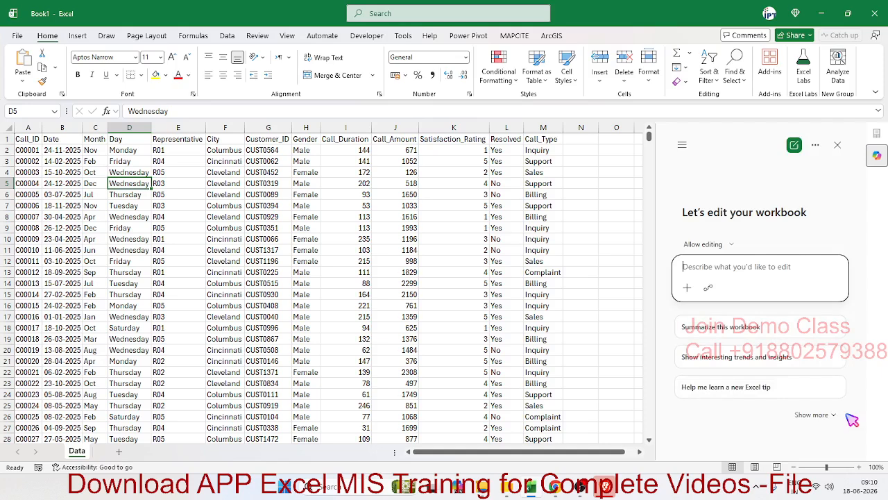
pyautogui.write('Mak')
pyautogui.press('BackSpace')
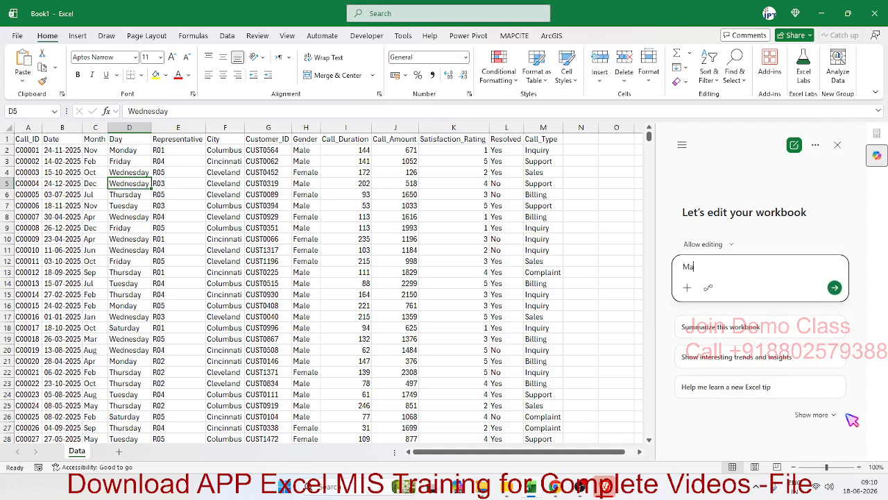
pyautogui.write('ke Summery Report  show all possible')
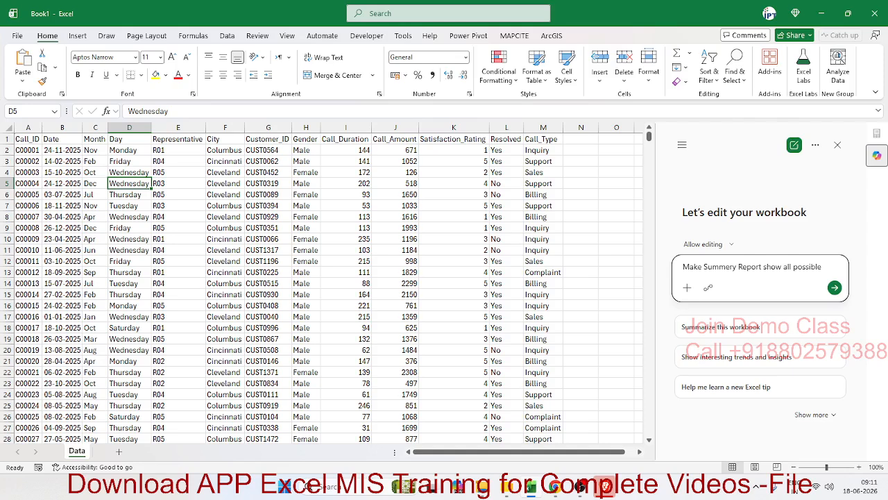
# Continue the Copilot prompt with "show all possible KPI"
pyautogui.write('KPI , Tren')
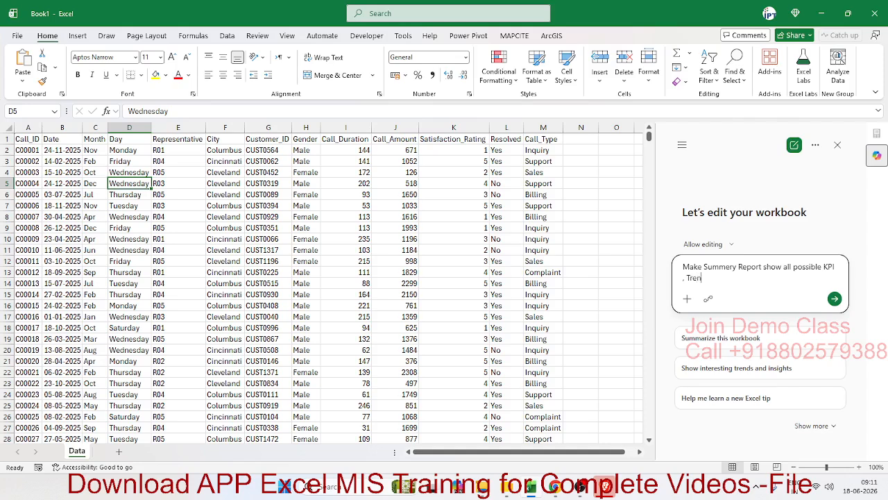
pyautogui.write('d , Sume')
pyautogui.write('er')
# Add ", Trend , Summery Table in new sheet" to the Copilot prompt
pyautogui.press('BackSpace')
pyautogui.press('BackSpace')
pyautogui.press('BackSpace')
pyautogui.write('mery Table in new sheet')
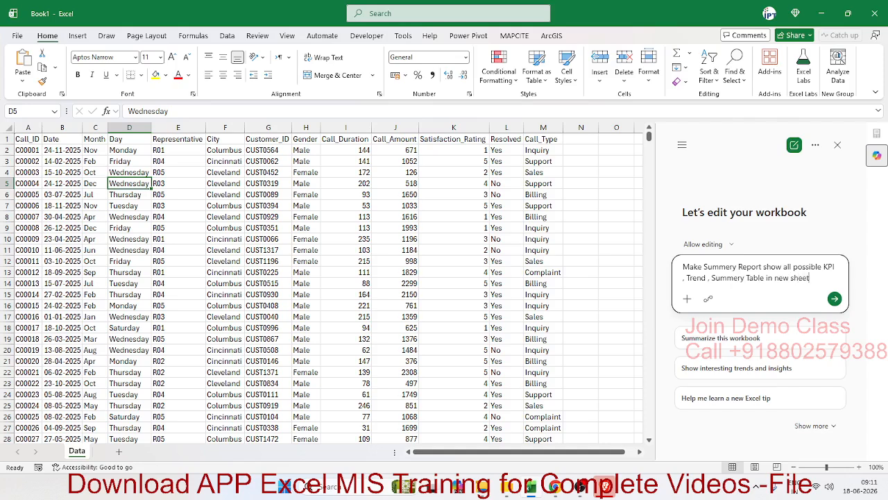
pyautogui.write(' with prof')
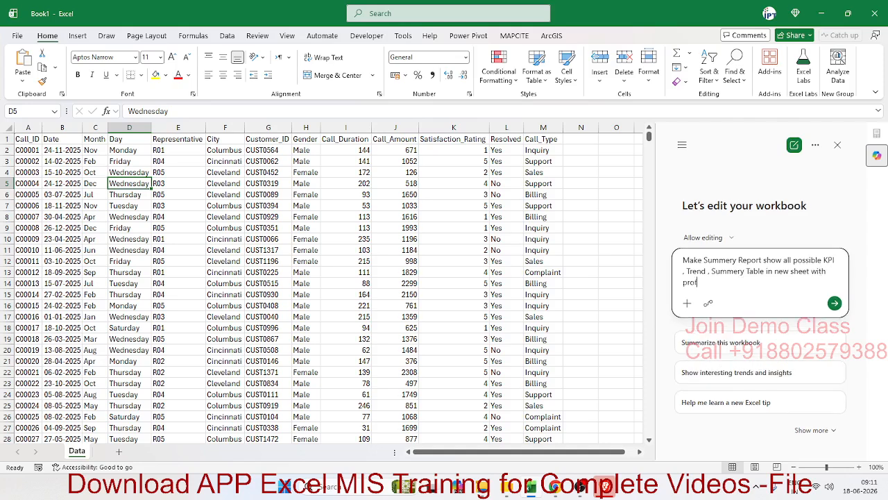
pyautogui.write('essional Report')
# Finish the prompt with "with professional Report Format", send it to Copilot, and continue without saving the workbook
pyautogui.write('Format')
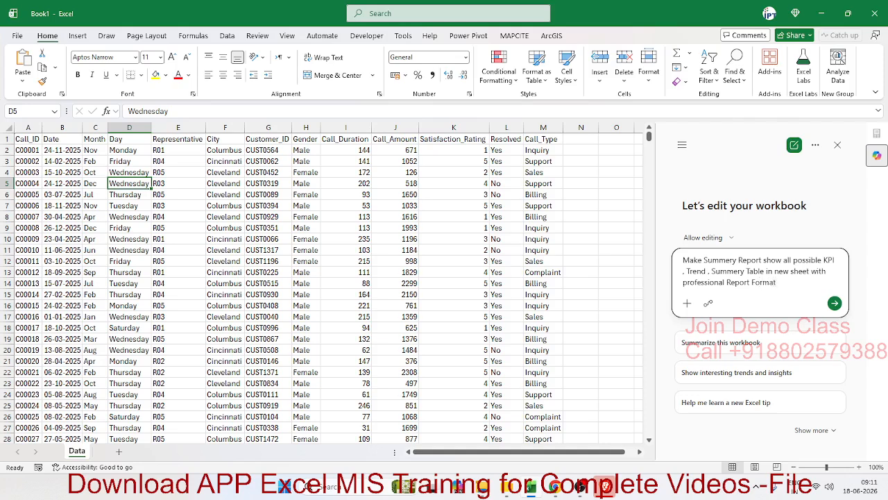
pyautogui.click(834, 303)
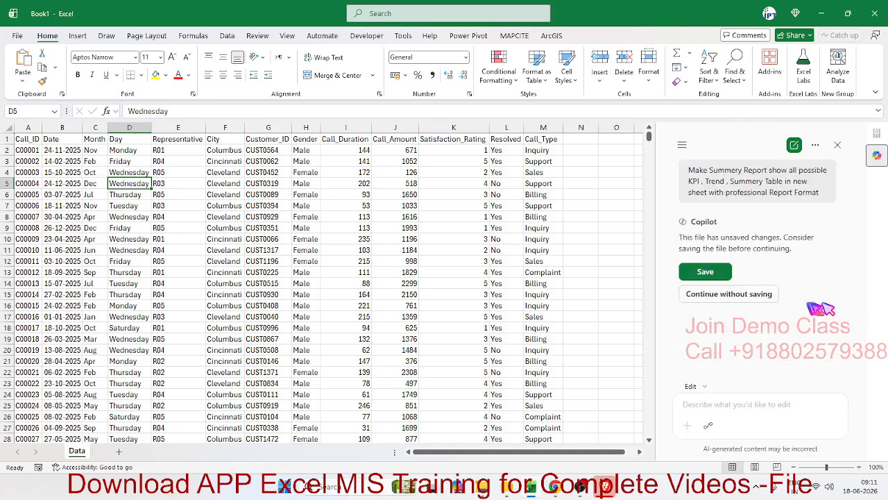
pyautogui.click(754, 296)
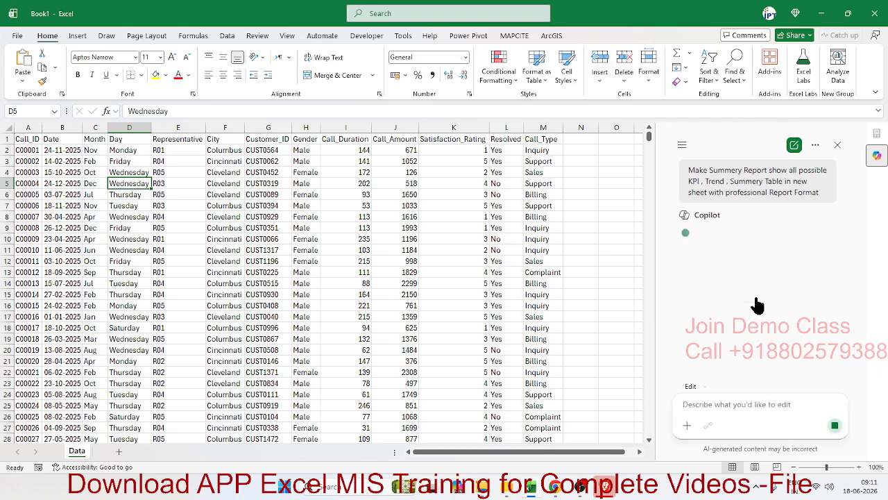